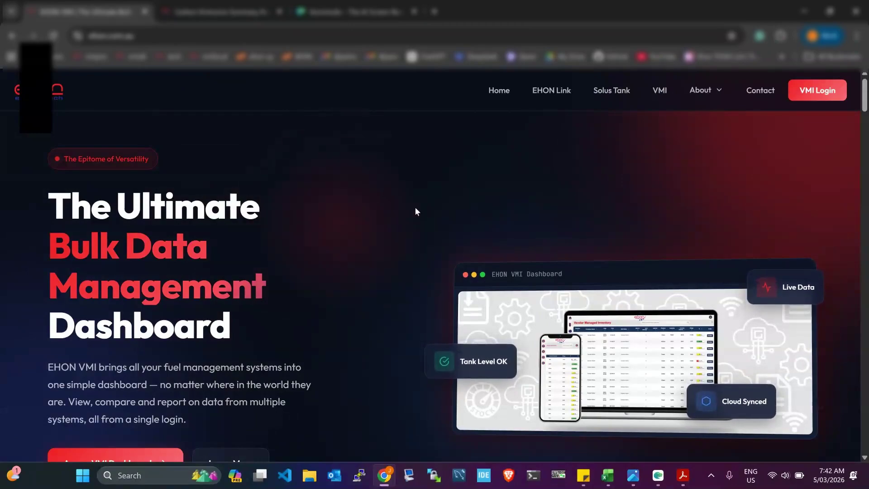
- Look over the EHON VMI home page, including its Powerful Inventory Tracking section
scroll(416, 211, down, 15)
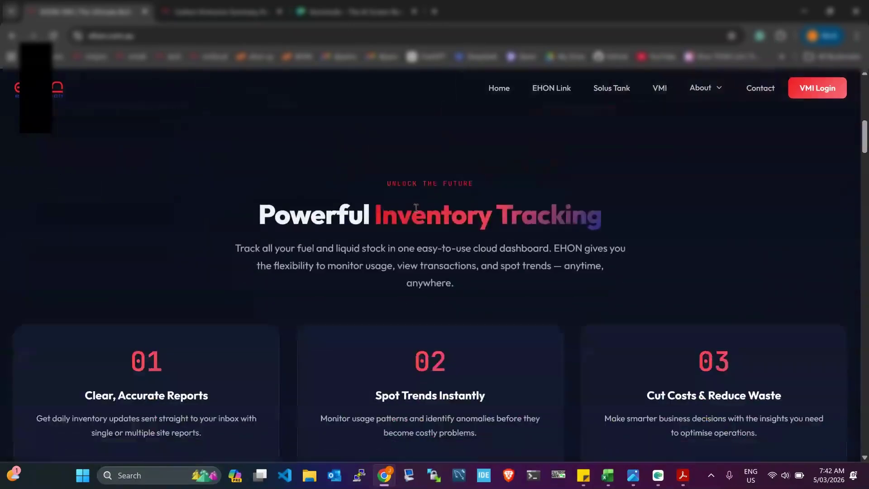
scroll(415, 209, up, 15)
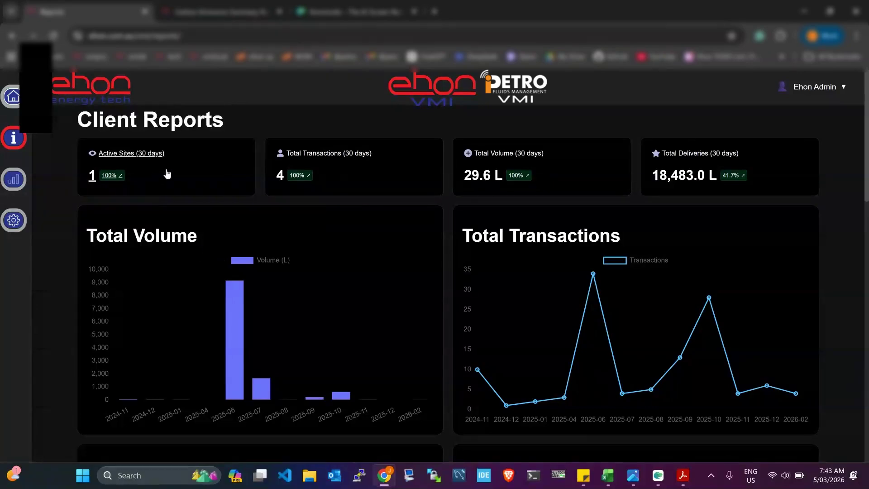
- Open the Total Deliveries (30 days) report from the Client Reports dashboard
scroll(393, 311, down, 1)
scroll(393, 310, up, 1)
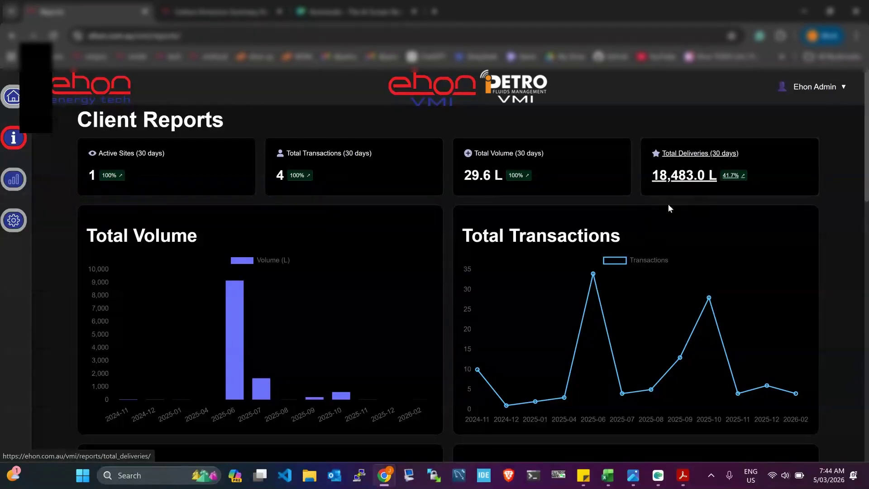
click(692, 163)
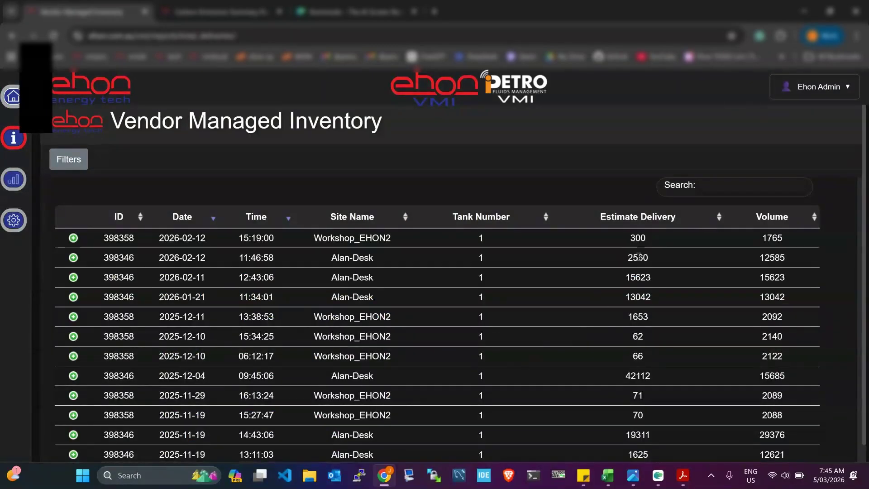
- Open the Estimate Delivery value of the 2026-02-12 Alan-Desk delivery for editing and leave the field
click(638, 257)
key(Return)
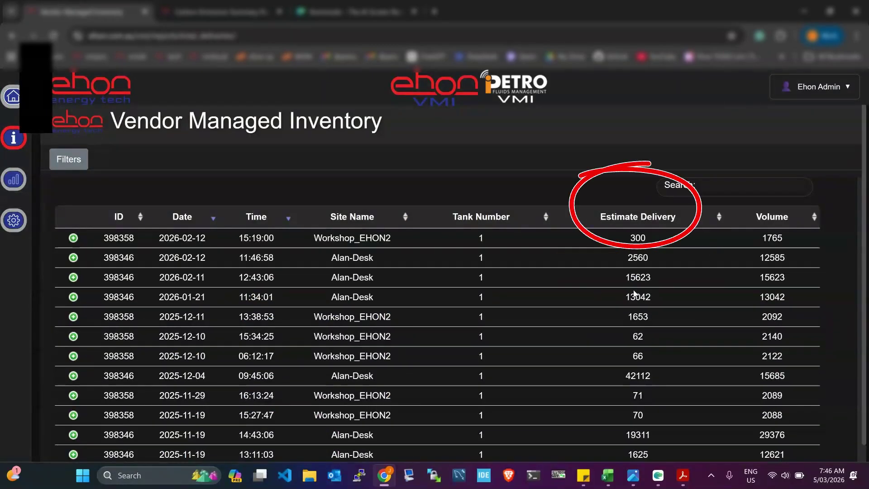
click(636, 278)
click(636, 257)
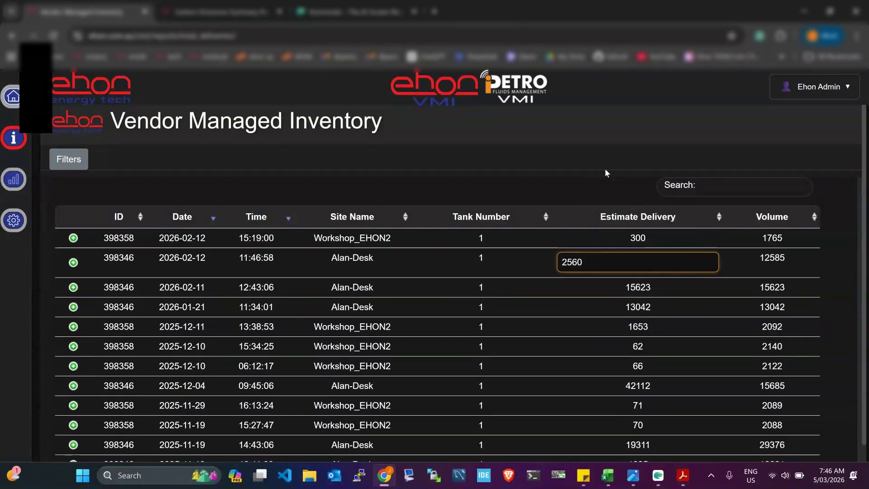
click(592, 135)
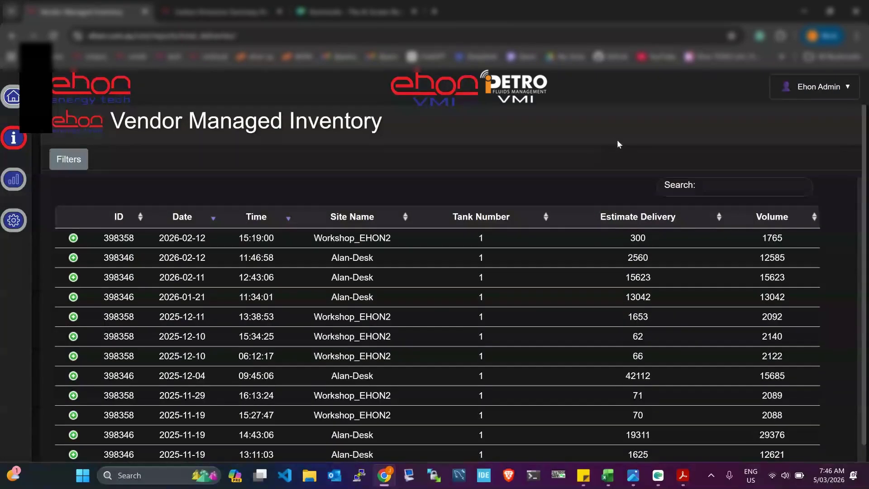
- Review the remaining delivery records, return to Client Reports, and inspect the 2025-06 points in the Total Volume and Total Transactions charts
scroll(641, 328, down, 4)
scroll(641, 327, down, 8)
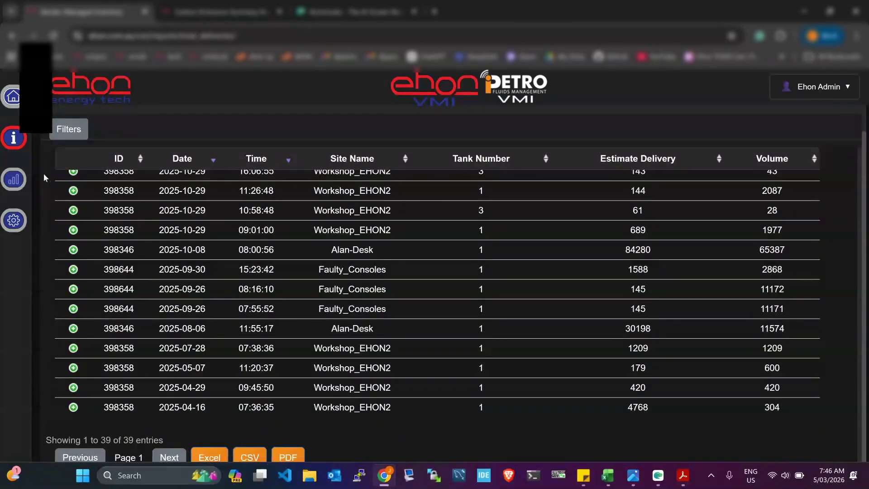
click(13, 180)
scroll(356, 269, down, 2)
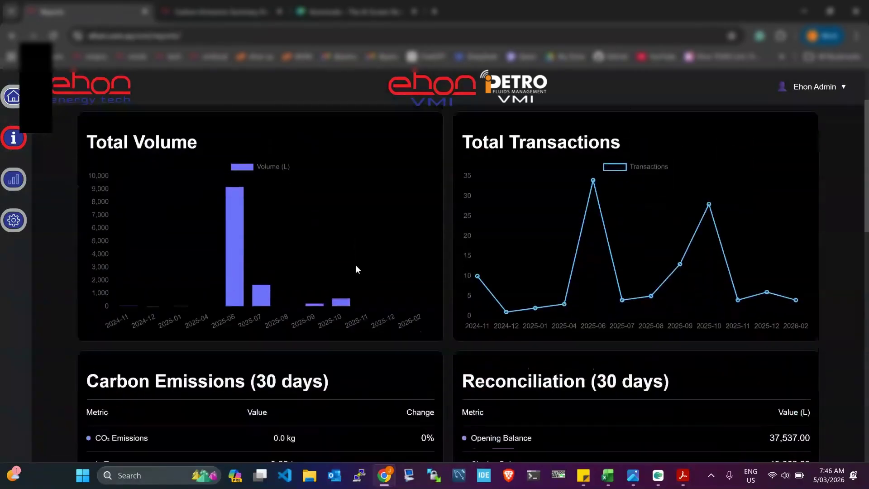
scroll(356, 269, up, 1)
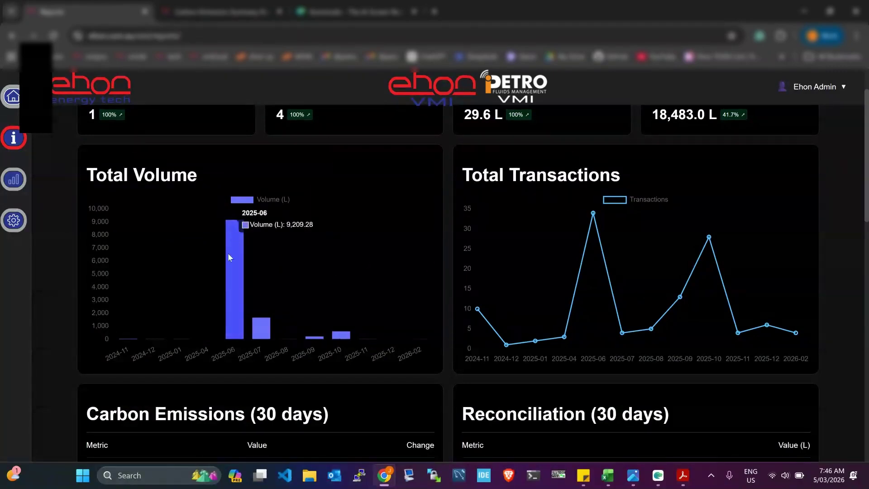
mouse_move(241, 246)
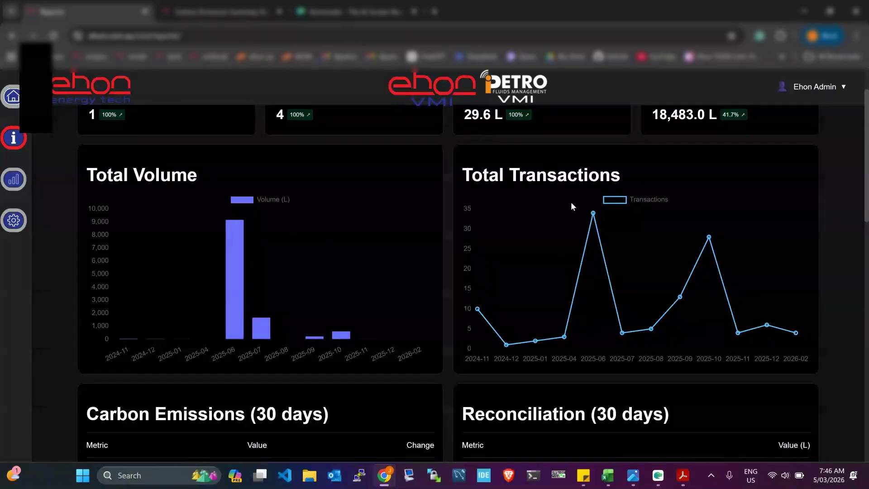
mouse_move(595, 216)
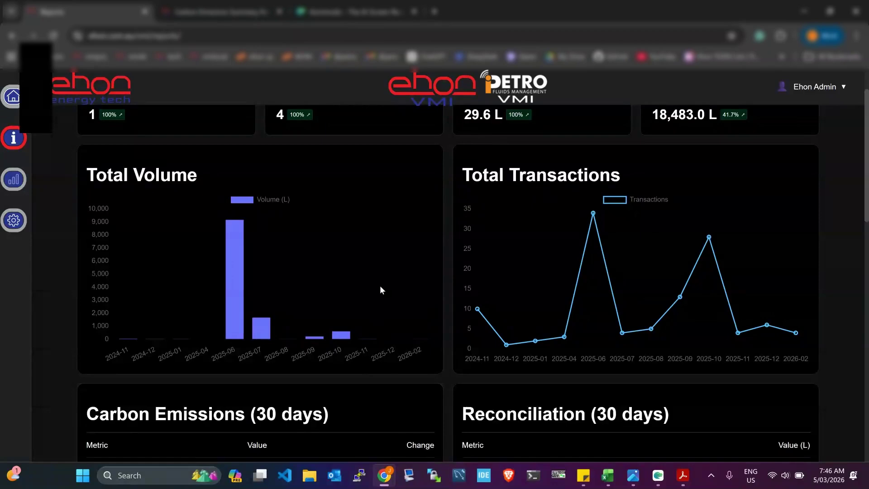
- Examine the Carbon Emissions, Reconciliation, Consumption, Recent Transactions and Volume by Site cards on the Client Reports dashboard
scroll(337, 320, down, 4)
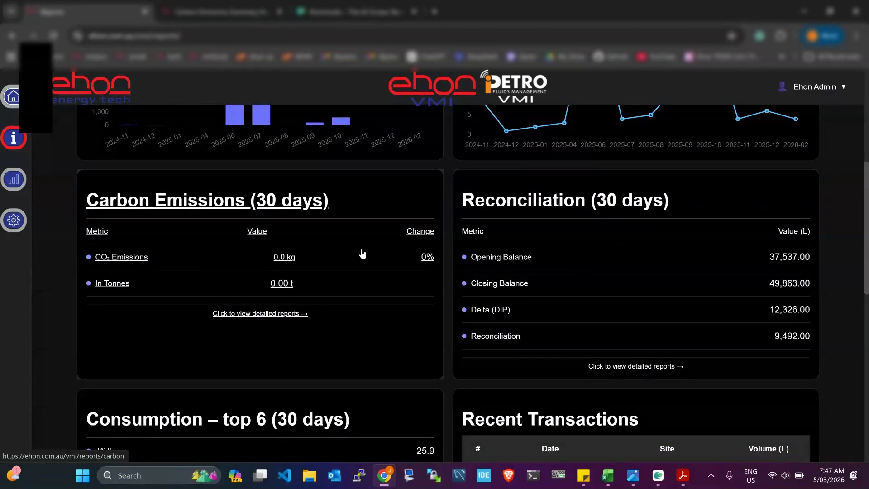
scroll(331, 235, down, 5)
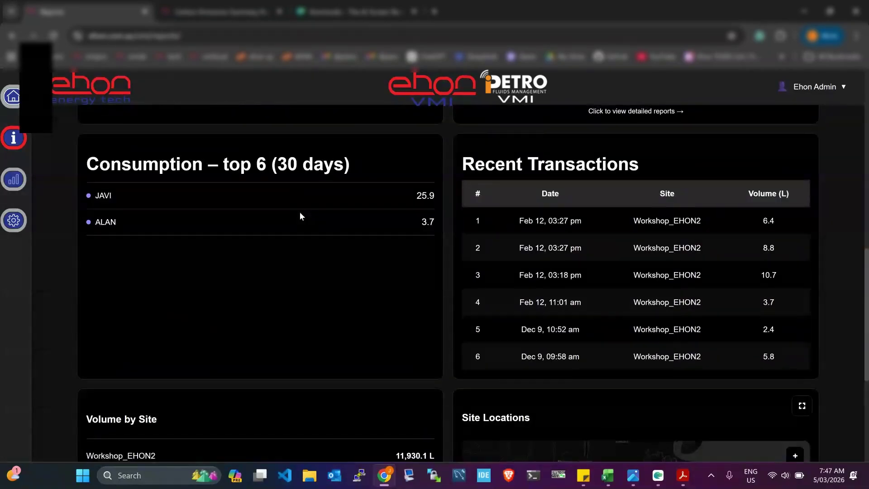
scroll(301, 216, down, 1)
scroll(301, 216, down, 2)
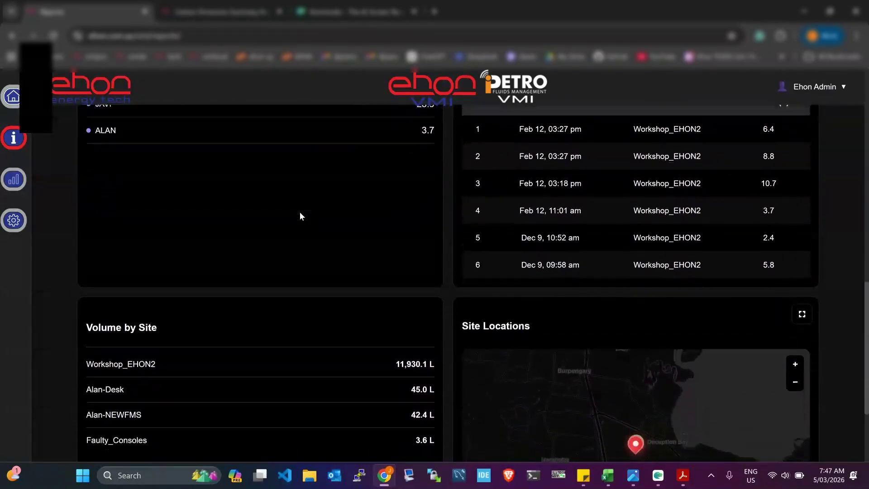
scroll(301, 216, up, 3)
scroll(300, 216, up, 1)
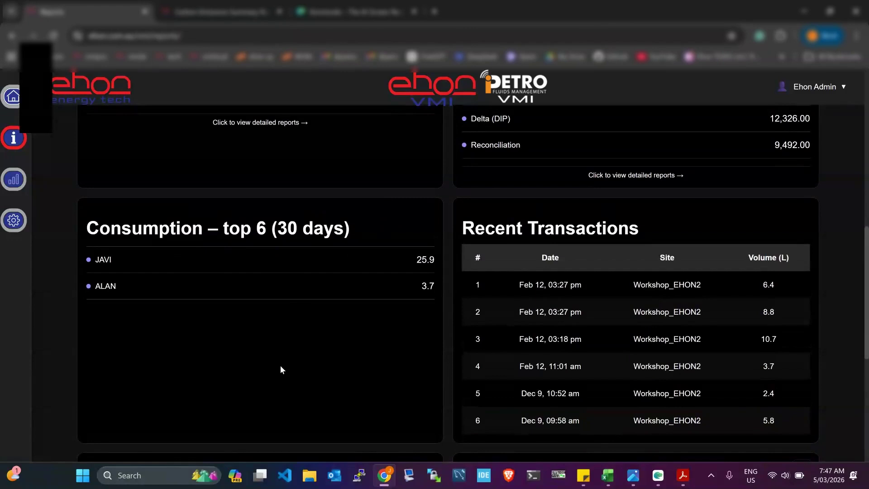
scroll(340, 302, down, 1)
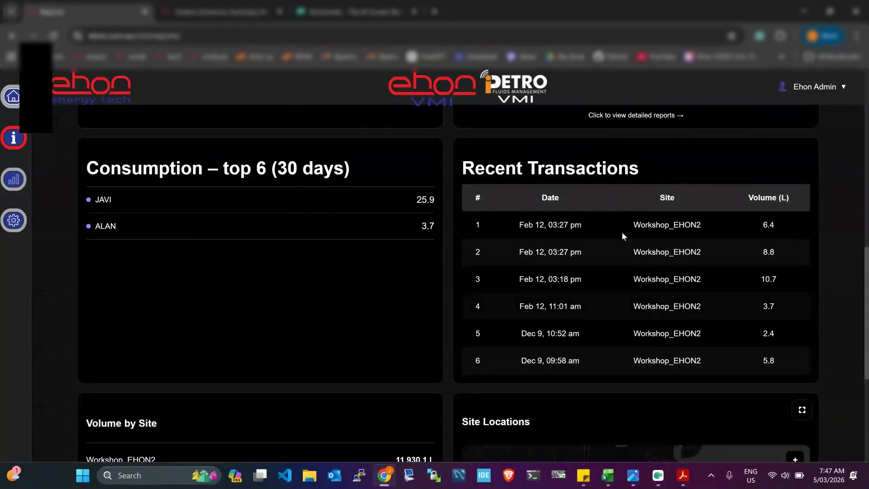
scroll(544, 249, up, 5)
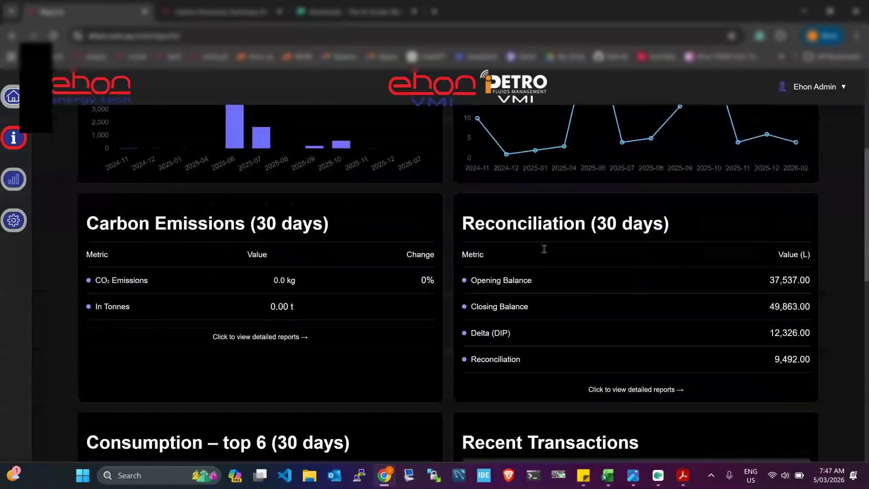
scroll(545, 248, down, 5)
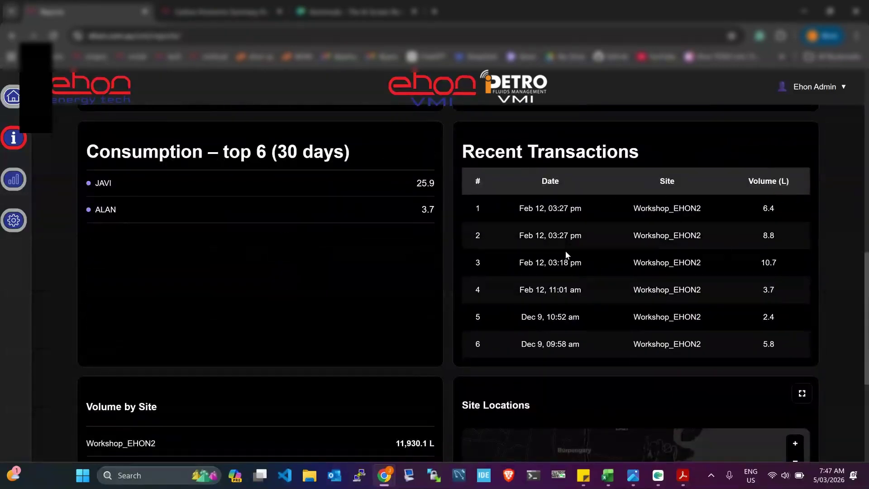
scroll(565, 251, down, 4)
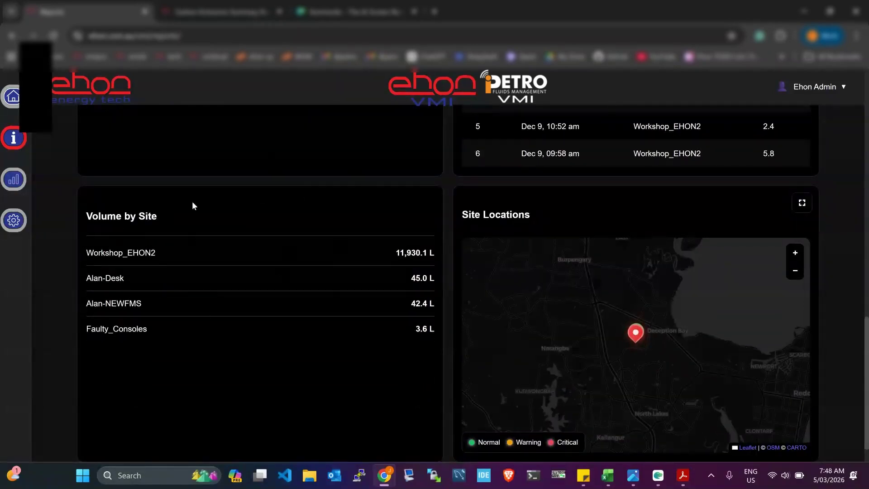
- View the tank details of the Fuel-Contamination-CTRLWS site on the Site Locations map and close them
scroll(254, 419, down, 1)
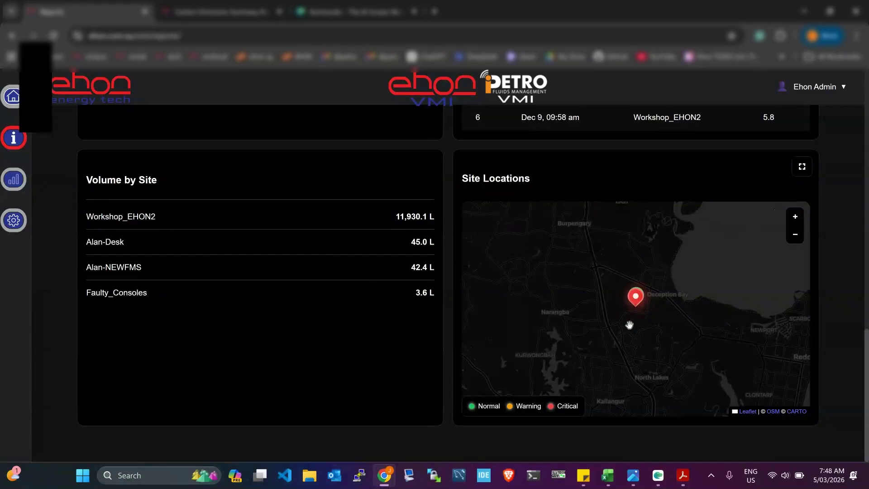
click(795, 218)
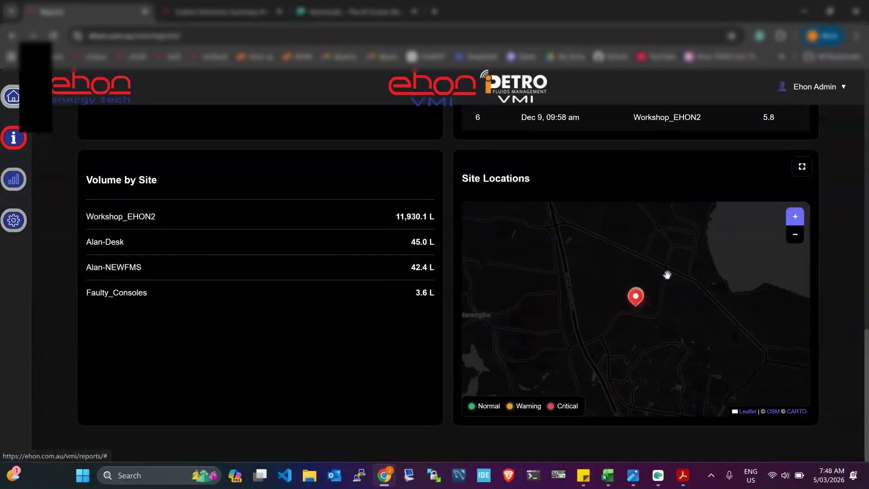
click(795, 218)
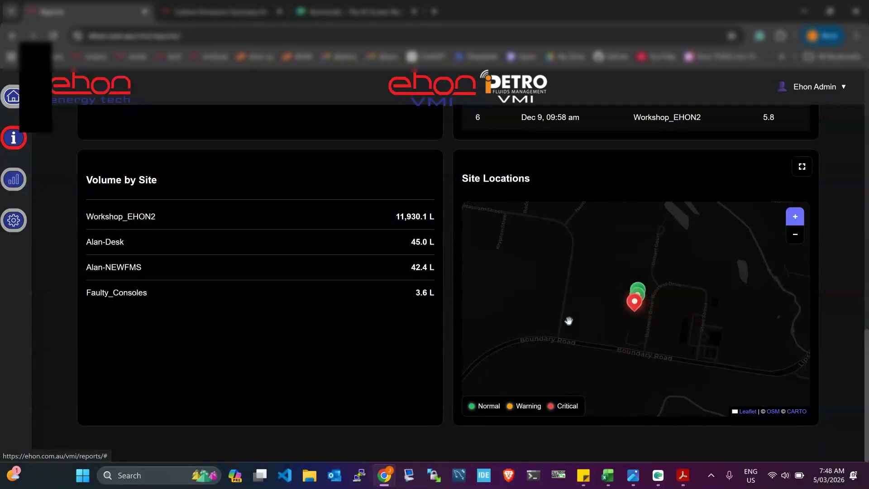
click(633, 304)
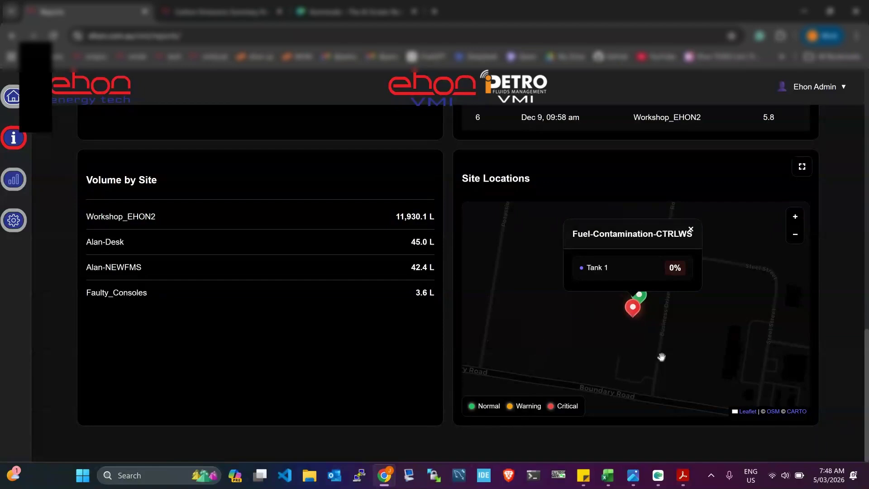
click(662, 357)
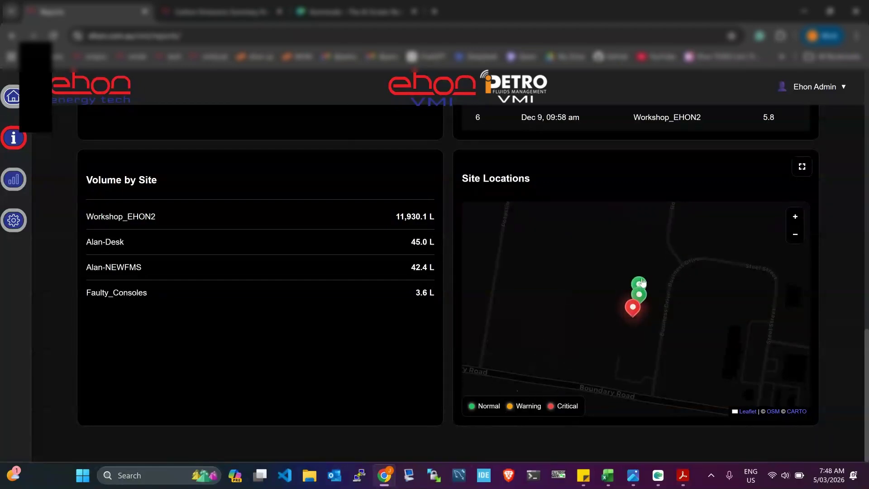
click(633, 313)
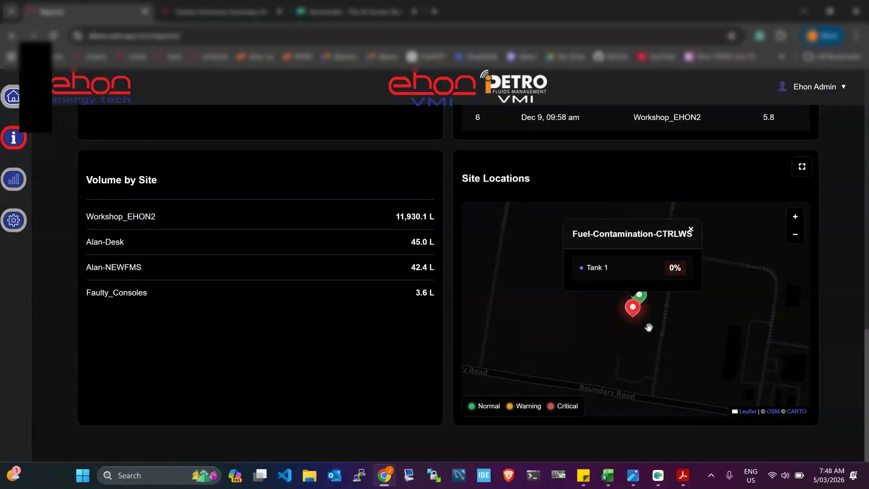
click(691, 230)
- Check the tank levels of the Faulty_Consoles and Alan-Desk sites on the Site Locations map
click(638, 295)
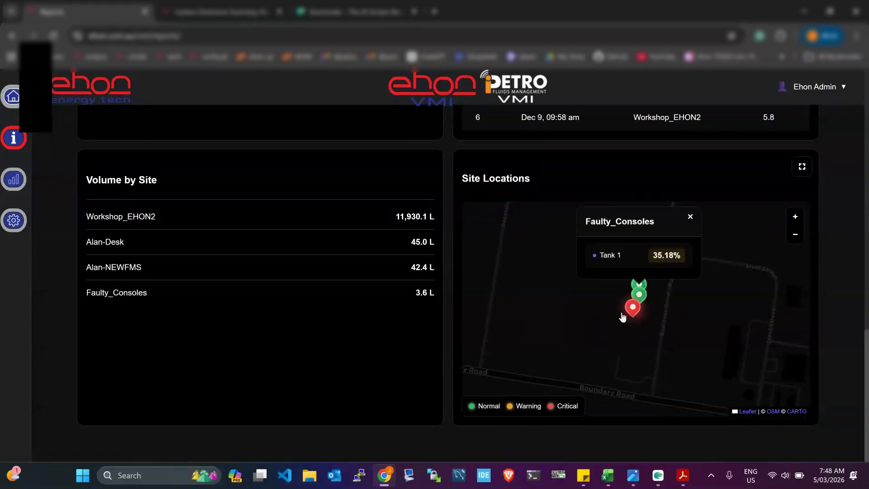
click(691, 217)
click(639, 285)
- Open the Total Transactions (30 days) report from the Client Reports dashboard
scroll(298, 317, up, 3)
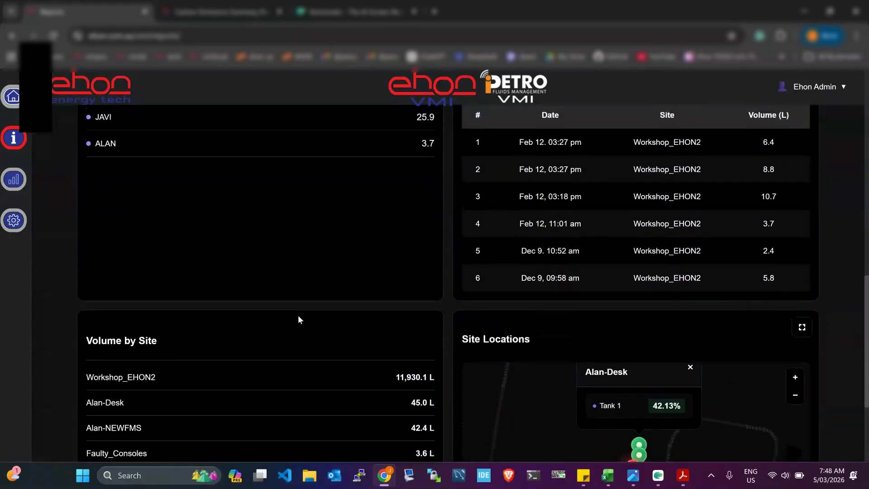
scroll(298, 318, up, 8)
scroll(298, 319, up, 1)
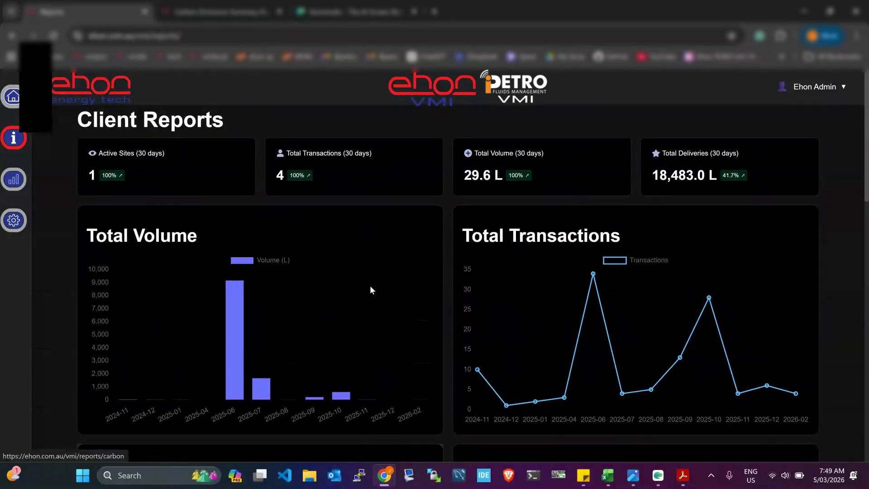
click(333, 168)
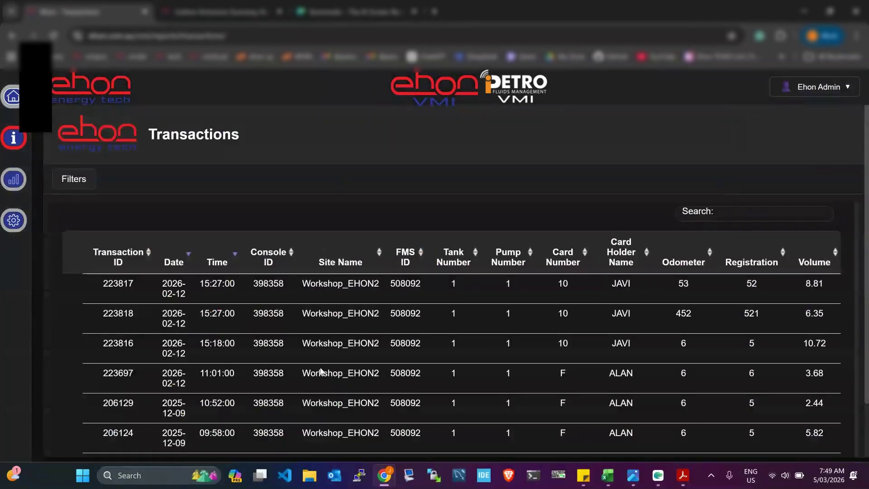
- Look through the transaction records down to the 2025-09-24 Alan-NEWFMS transaction and view its expanded details
scroll(275, 367, down, 4)
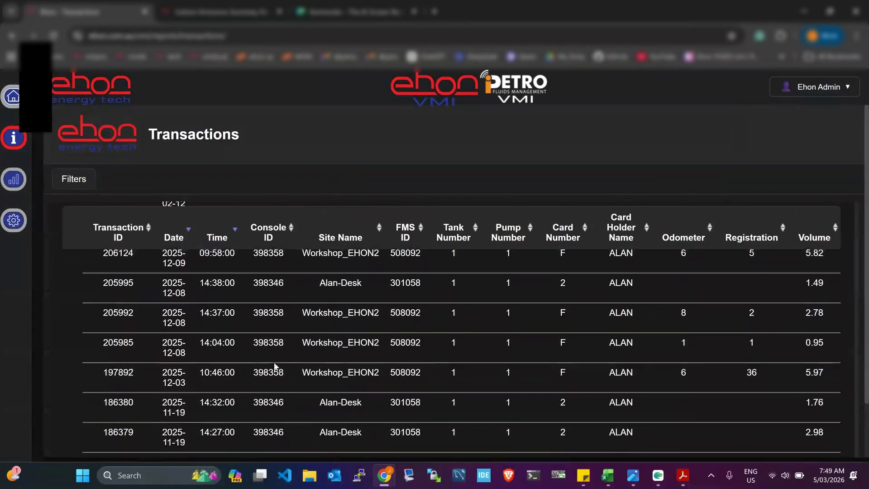
scroll(275, 366, up, 4)
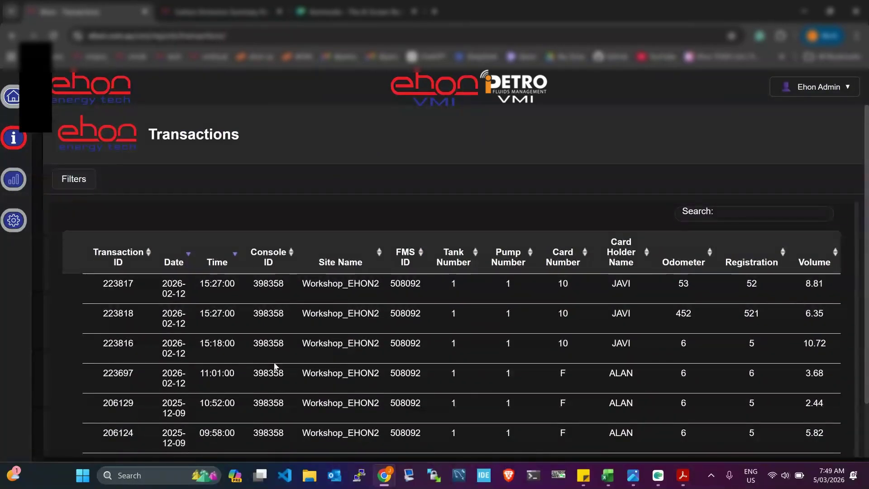
scroll(275, 367, down, 1)
scroll(274, 366, down, 2)
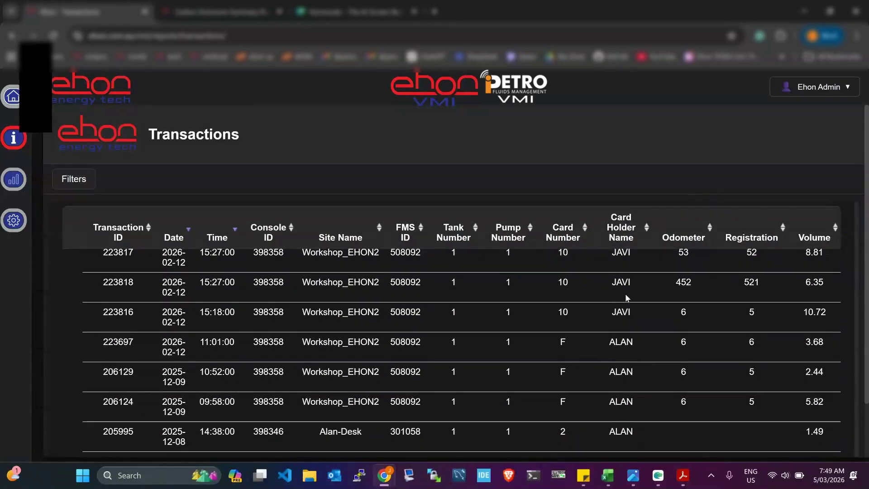
scroll(371, 303, down, 7)
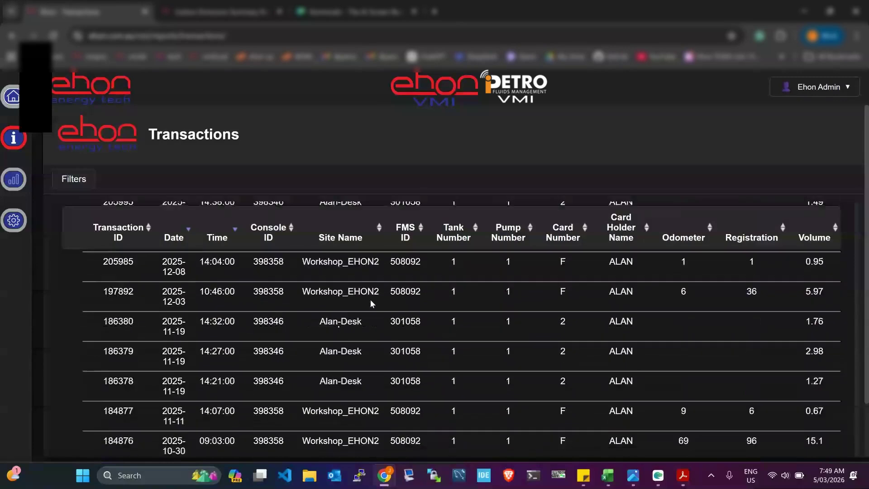
scroll(370, 299, down, 12)
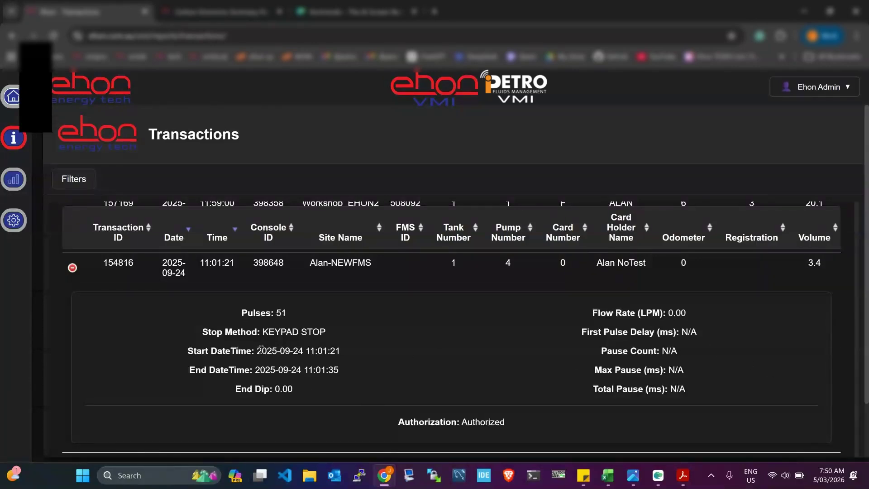
- View the expanded details of the 2025-09-24 transaction at 09:07:07 and collapse them
click(77, 282)
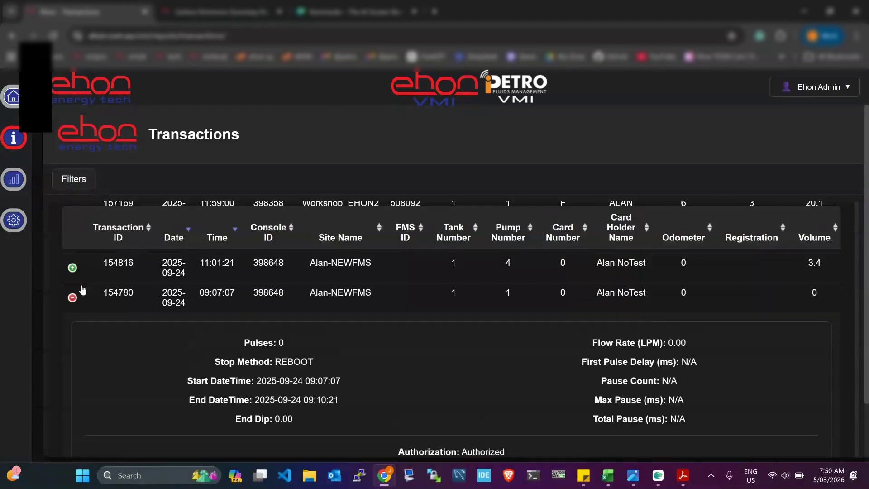
click(72, 298)
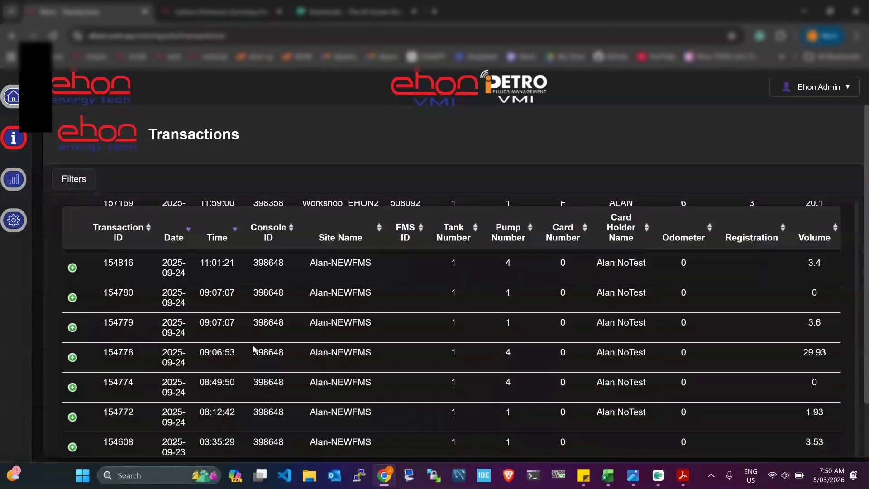
scroll(88, 218, up, 10)
- Open the transaction filters and check the available Sites and Group options
click(80, 180)
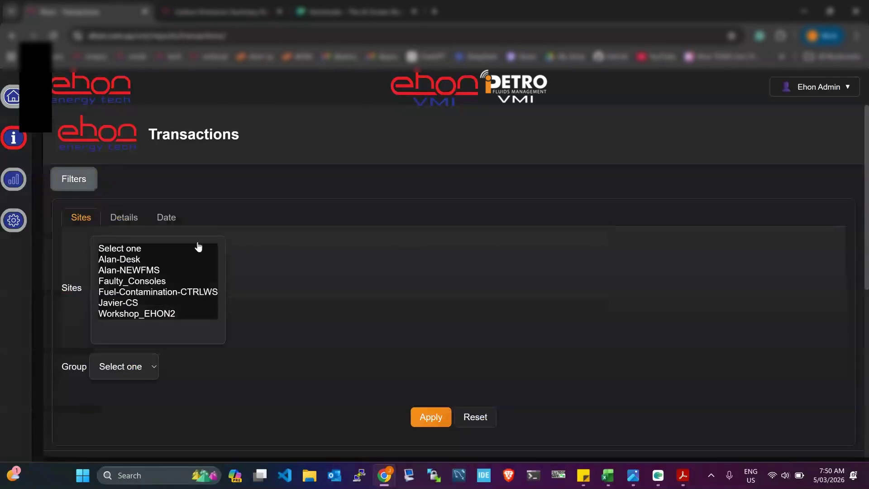
scroll(185, 373, down, 2)
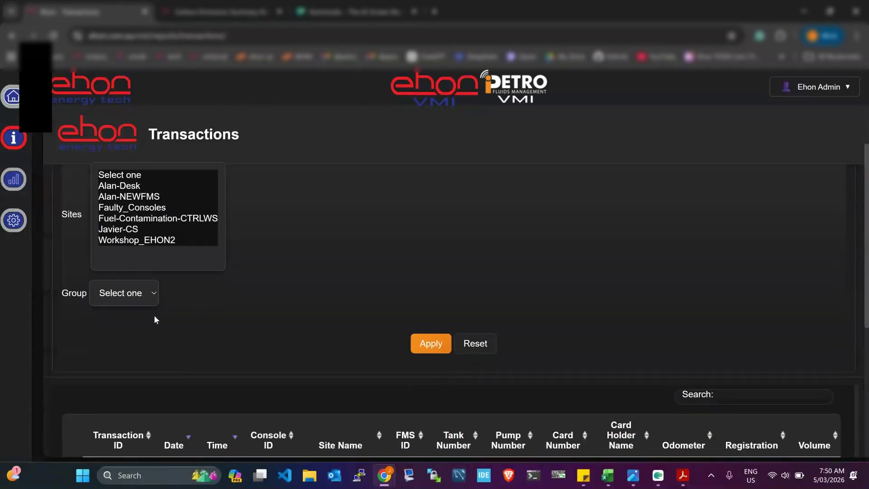
click(157, 297)
scroll(181, 355, up, 2)
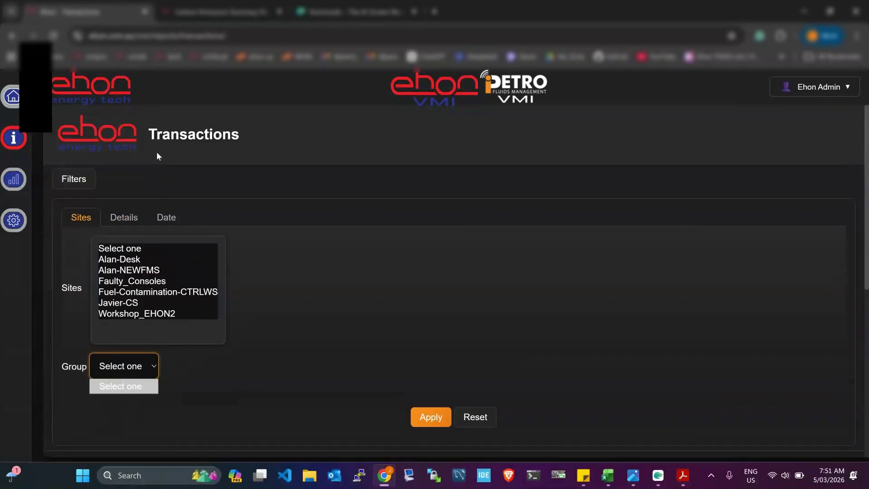
- Add two card holder names to the Card Holder Name filter in the transaction details filters
click(134, 215)
scroll(171, 251, down, 5)
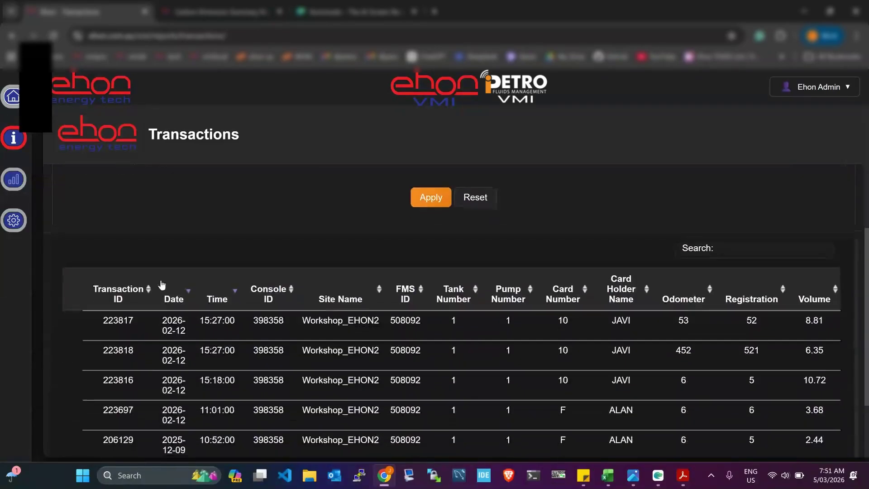
scroll(291, 172, up, 5)
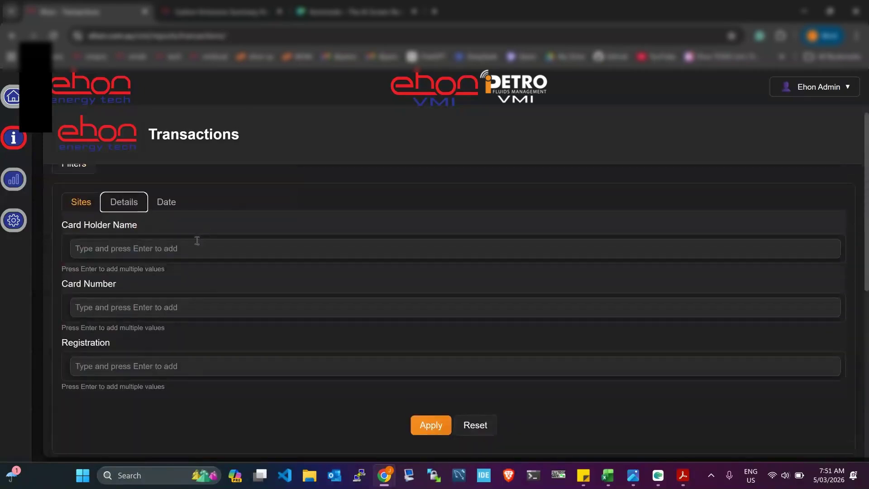
click(196, 245)
text(JAVI)
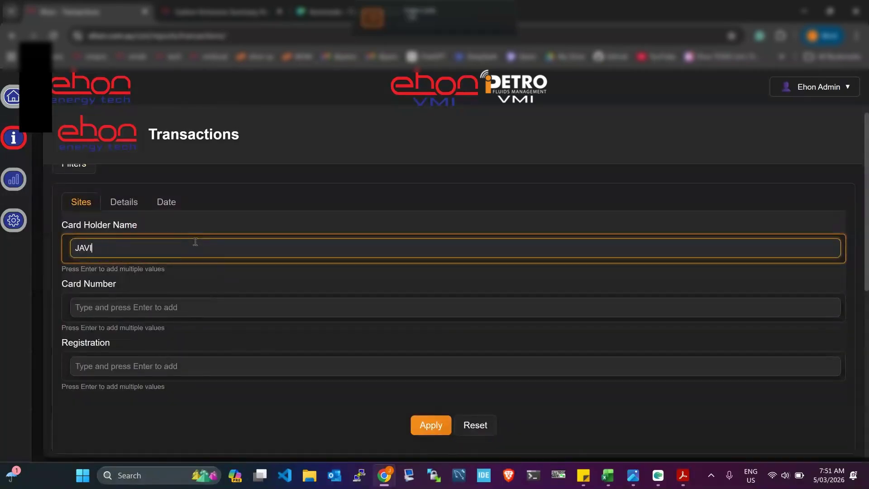
key(Return)
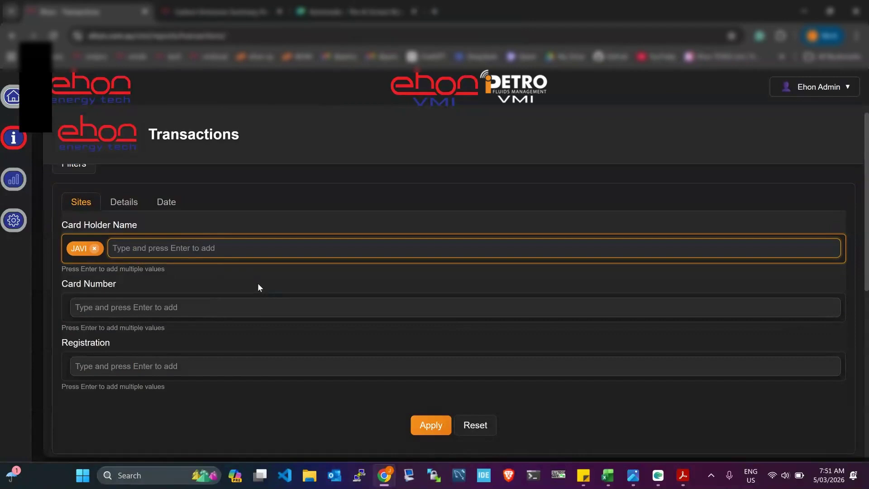
text(ALMI)
key(Return)
- Try the 1 Day quick date filter, replace it with 1 Month, and view the filtered transactions
click(171, 216)
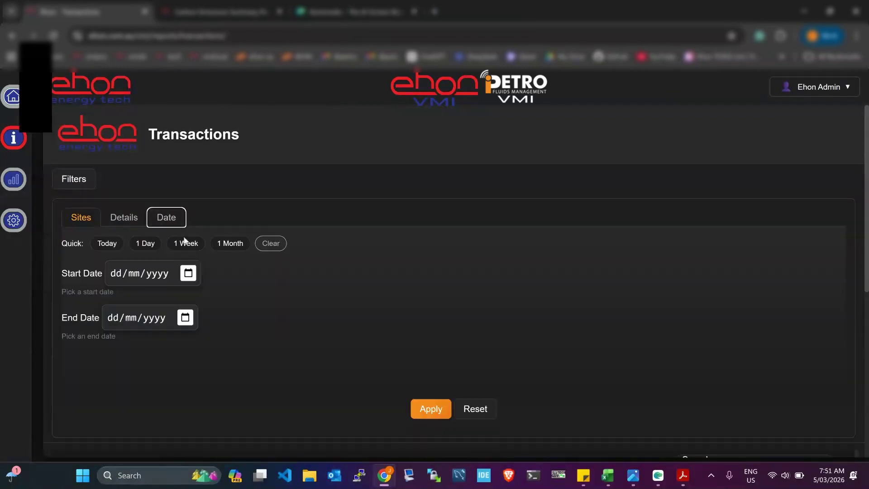
click(147, 245)
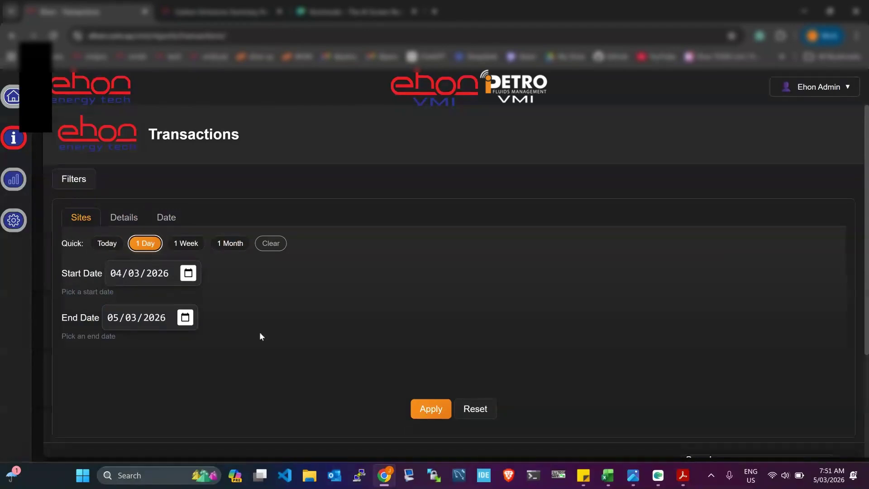
scroll(261, 335, down, 3)
scroll(210, 277, up, 3)
click(222, 245)
scroll(313, 394, down, 2)
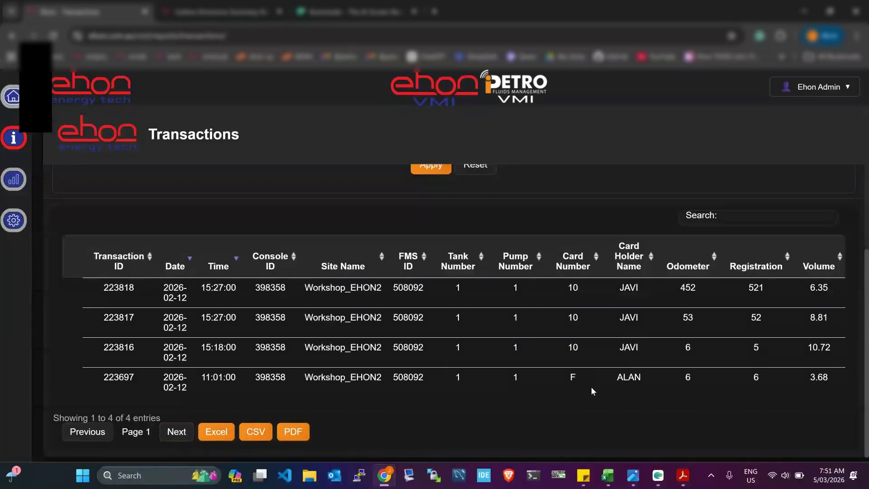
- Switch to Excel to view the exported transactions worksheet, view its PDF version in Acrobat, and return to the browser
mouse_move(609, 468)
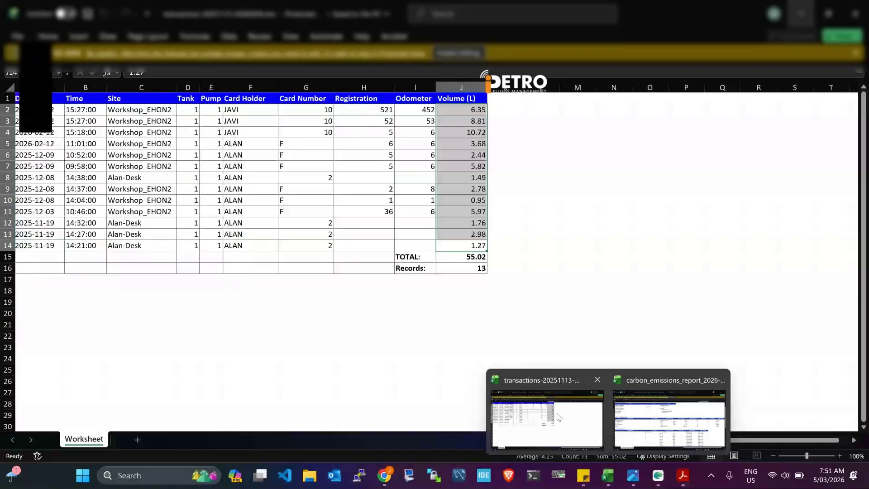
click(559, 416)
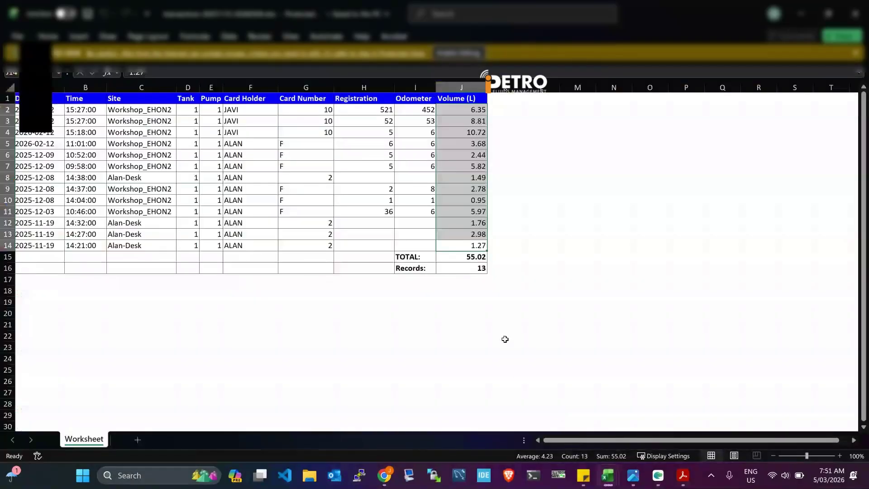
key(alt+Tab)
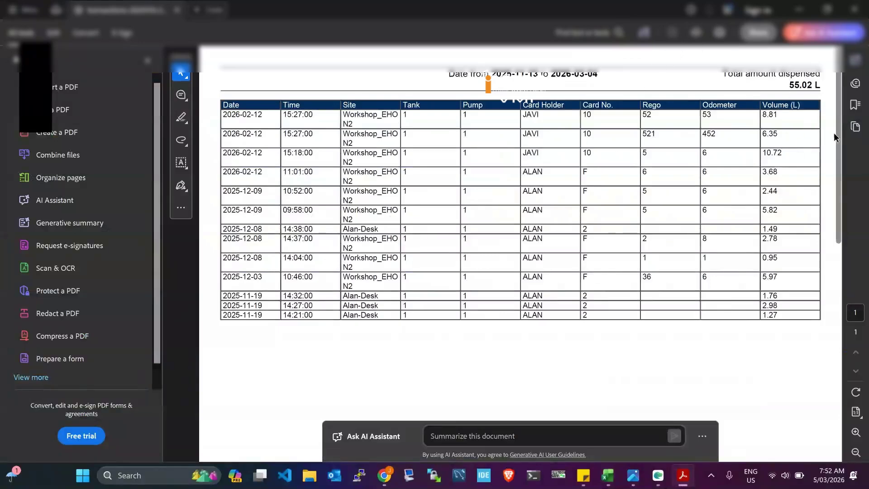
key(alt+Tab)
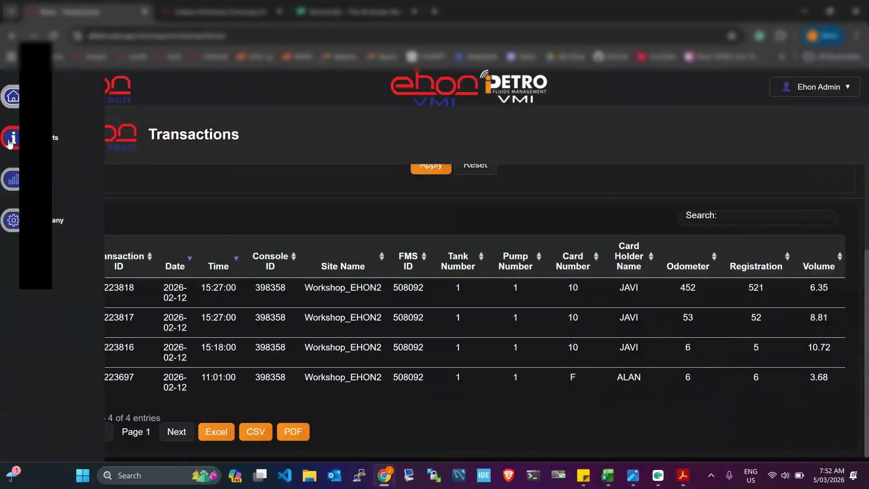
- Return to the Client Reports dashboard and open the Carbon Emissions (30 days) detailed report
click(9, 144)
scroll(356, 222, down, 4)
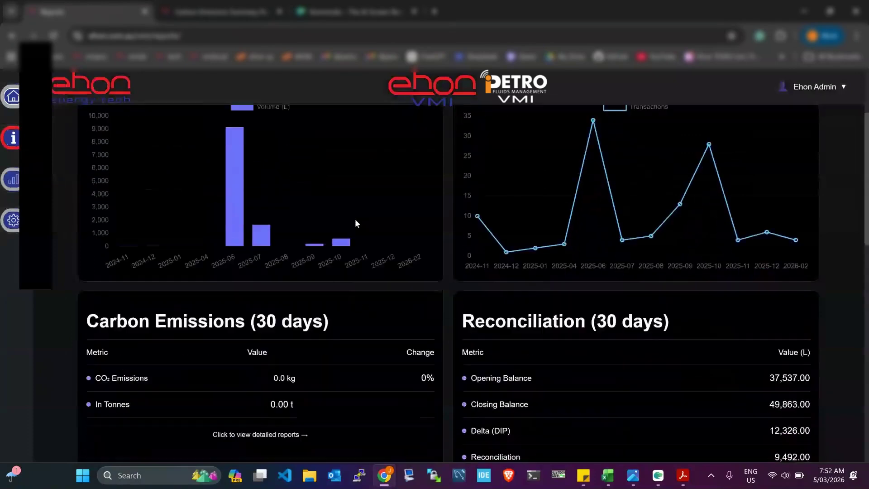
scroll(355, 223, down, 1)
click(353, 253)
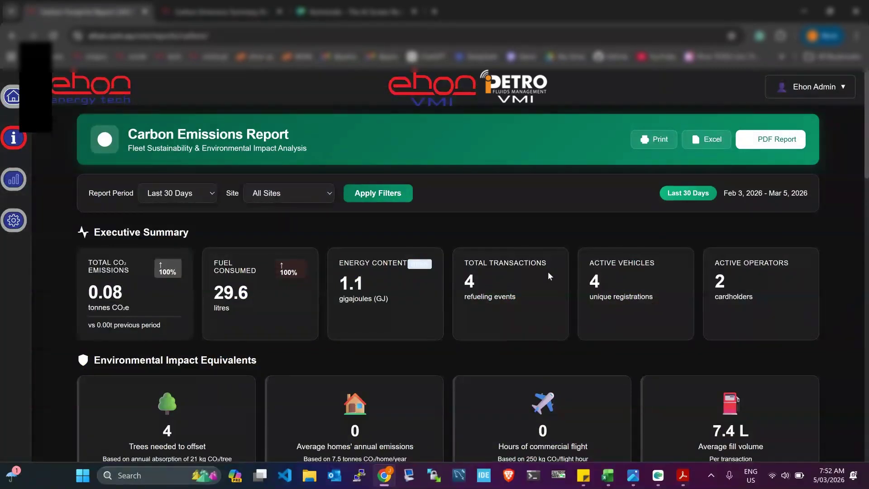
- Set the Carbon Emissions Report period to Last 12 Months for all sites and apply the filter
scroll(107, 306, down, 3)
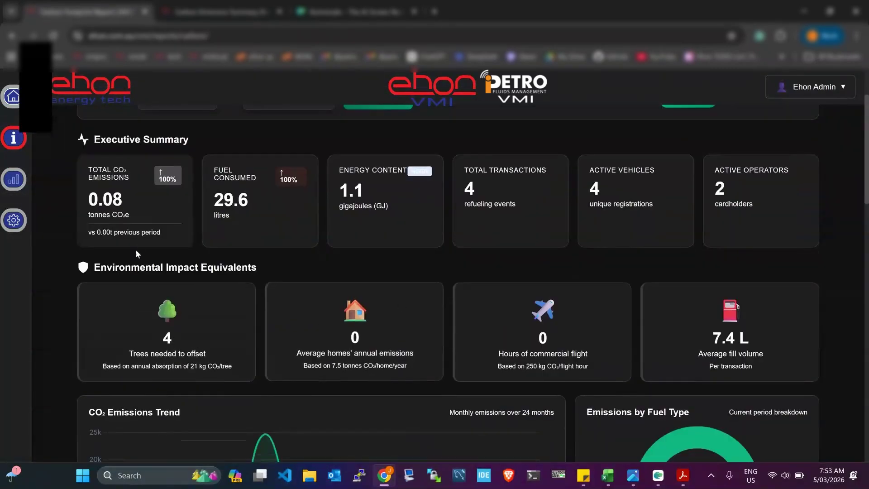
scroll(136, 249, up, 2)
click(186, 175)
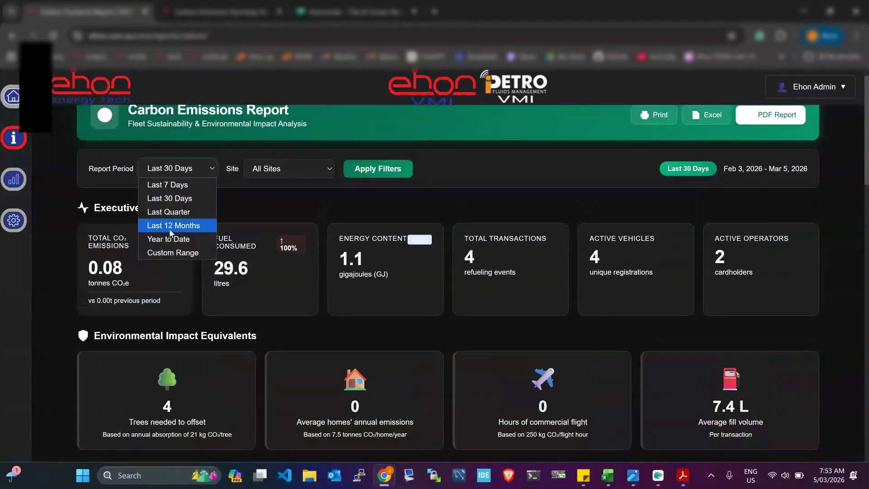
click(175, 225)
click(382, 169)
- Examine the summary cards, environmental impact equivalents and CO₂ Emissions Trend chart of the 12-month report
scroll(260, 235, down, 3)
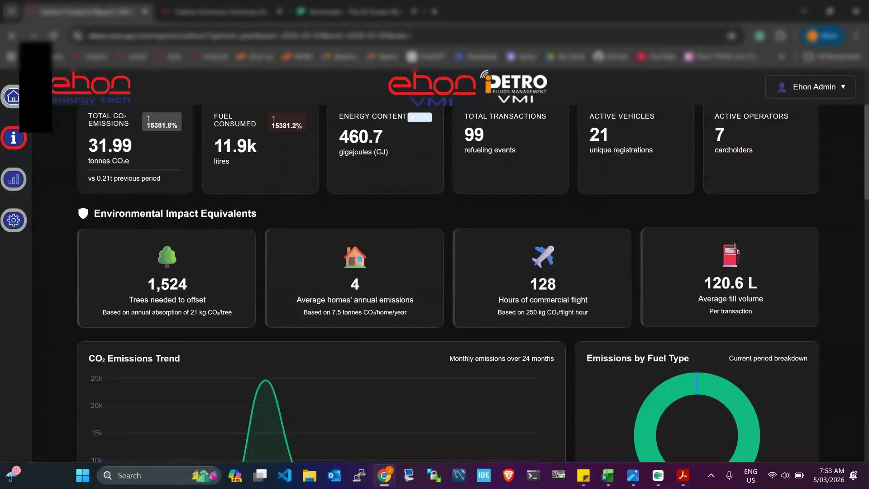
scroll(302, 227, down, 2)
scroll(302, 226, down, 4)
scroll(329, 186, up, 3)
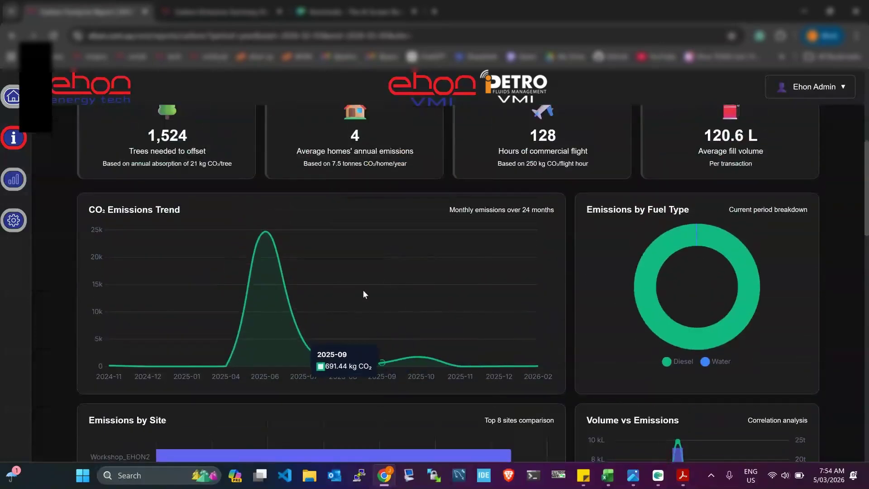
scroll(364, 290, down, 4)
scroll(696, 206, up, 1)
scroll(411, 284, up, 2)
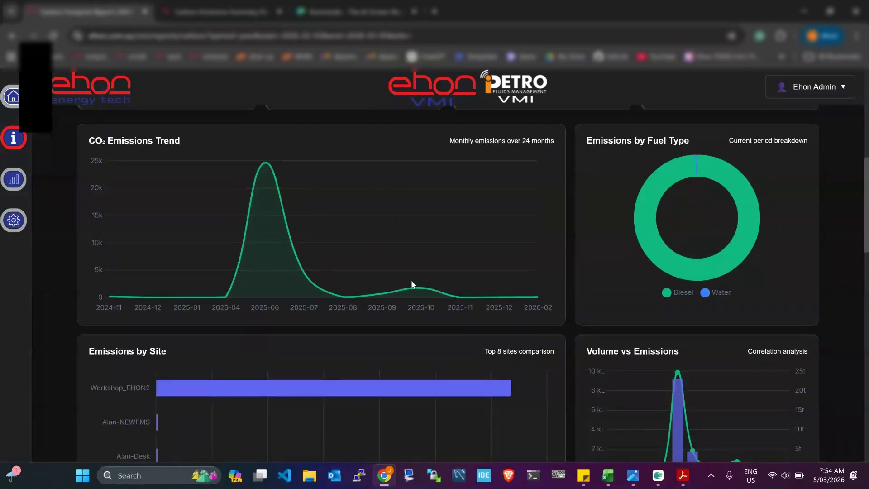
- Examine the Emissions by Site and Volume vs Emissions charts, Site-by-Site Analysis, Top 10 lists and NGER Compliance Summary
scroll(411, 284, down, 6)
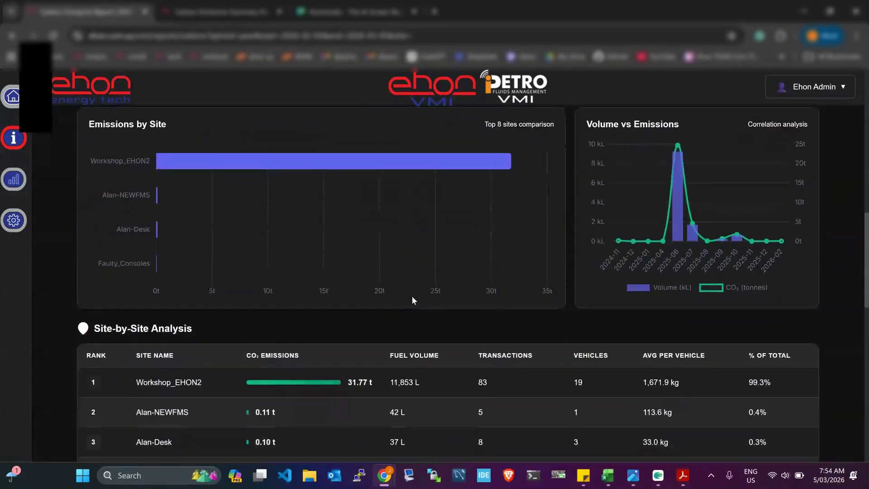
scroll(389, 280, up, 2)
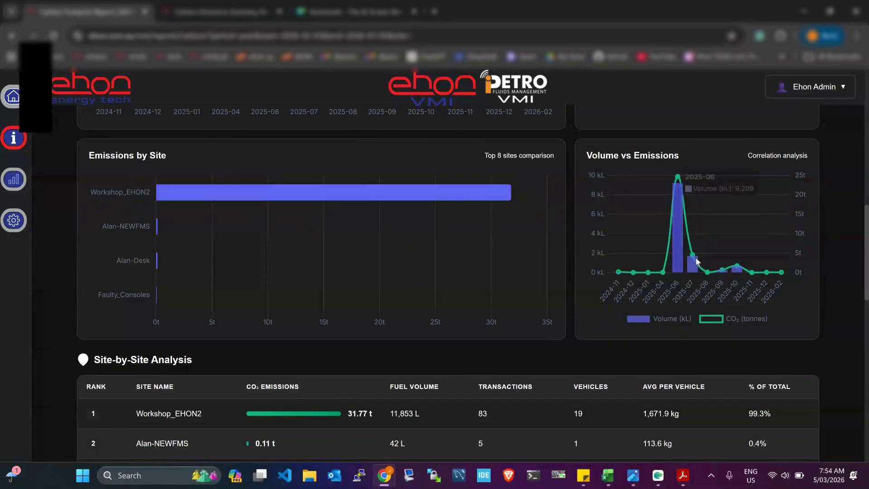
mouse_move(679, 202)
scroll(679, 202, down, 4)
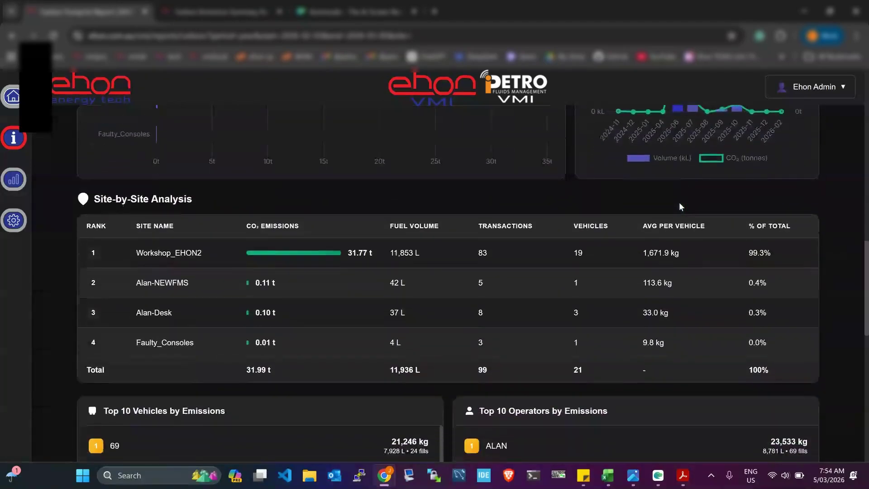
scroll(295, 308, down, 5)
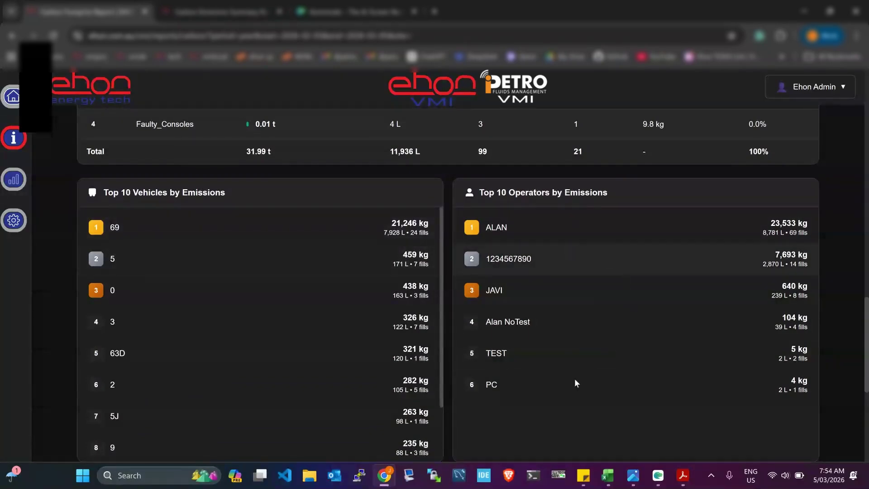
scroll(585, 244, down, 6)
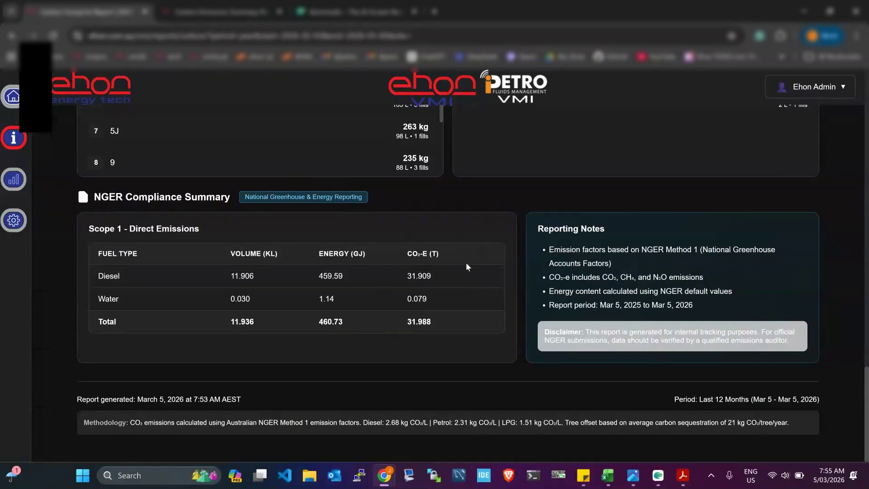
scroll(605, 225, up, 20)
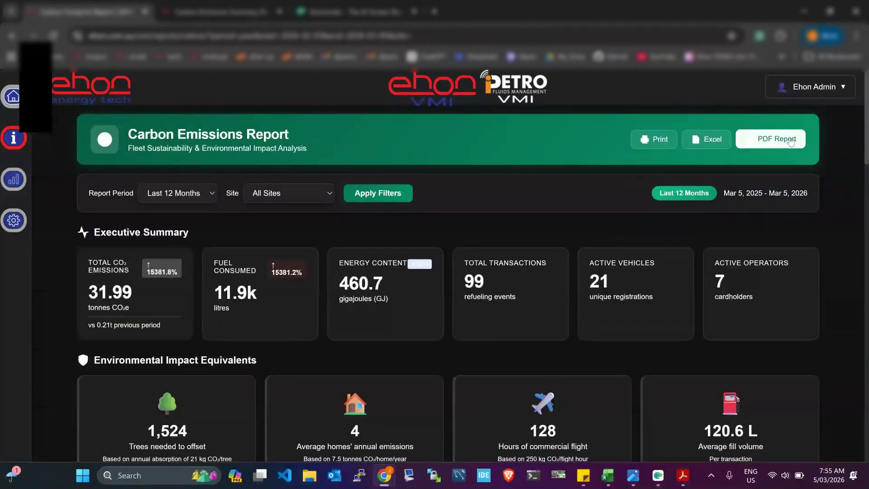
- Switch to the Carbon Emissions Summary Report and look through its site breakdown and top emitters
click(235, 12)
scroll(190, 225, down, 4)
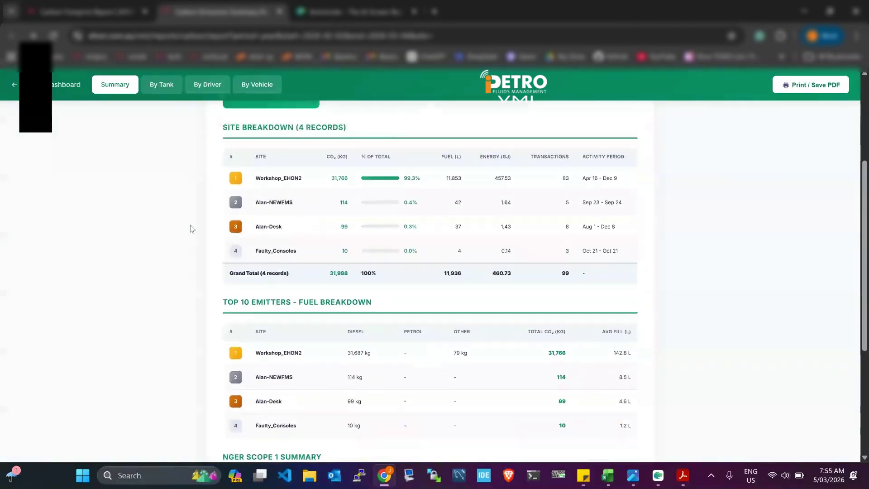
scroll(190, 225, up, 4)
- View the emissions report broken down by tank, by driver and by vehicle
click(181, 91)
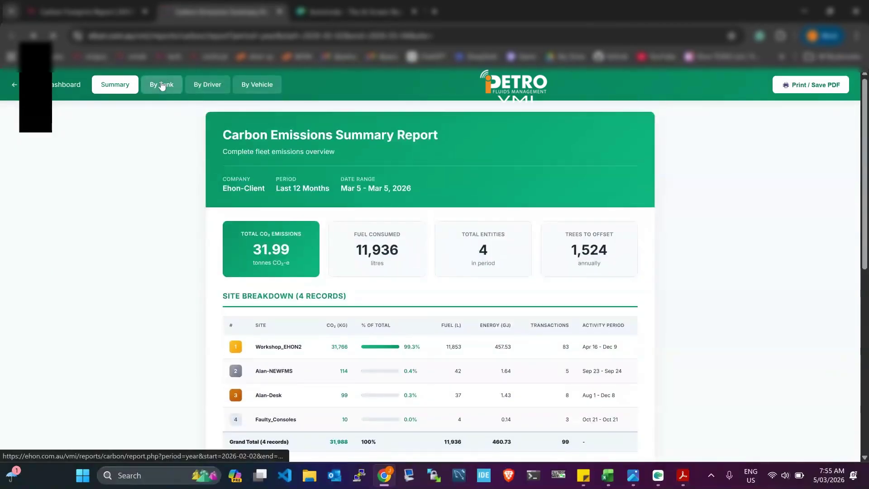
click(204, 85)
click(267, 86)
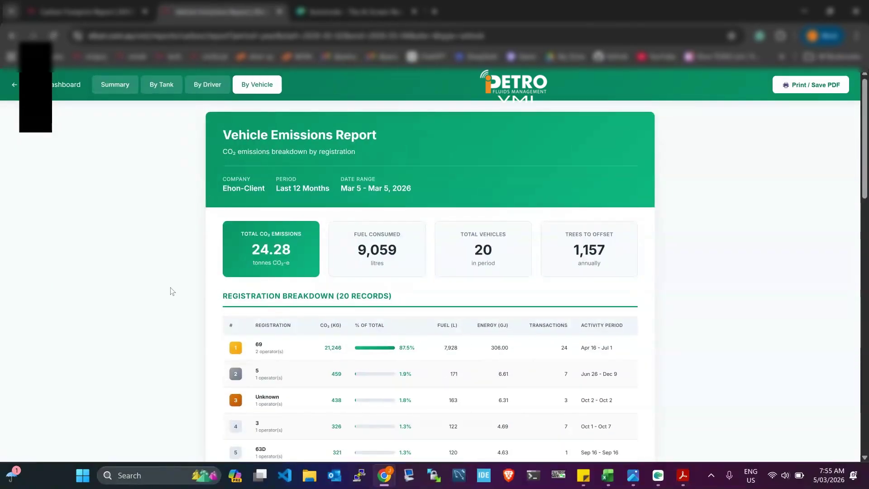
- Look through the Vehicle Emissions Report's registration and fuel breakdowns and return to the Carbon Emissions Report dashboard
scroll(171, 291, down, 2)
scroll(209, 225, down, 15)
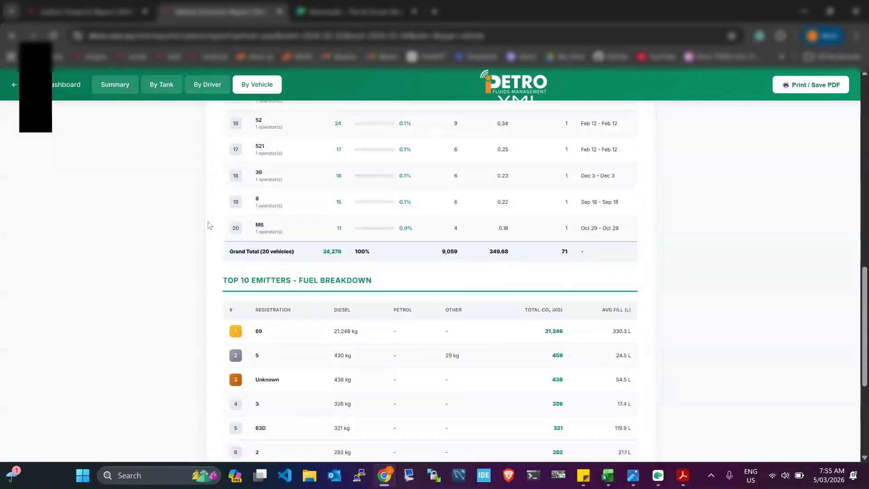
scroll(243, 312, up, 15)
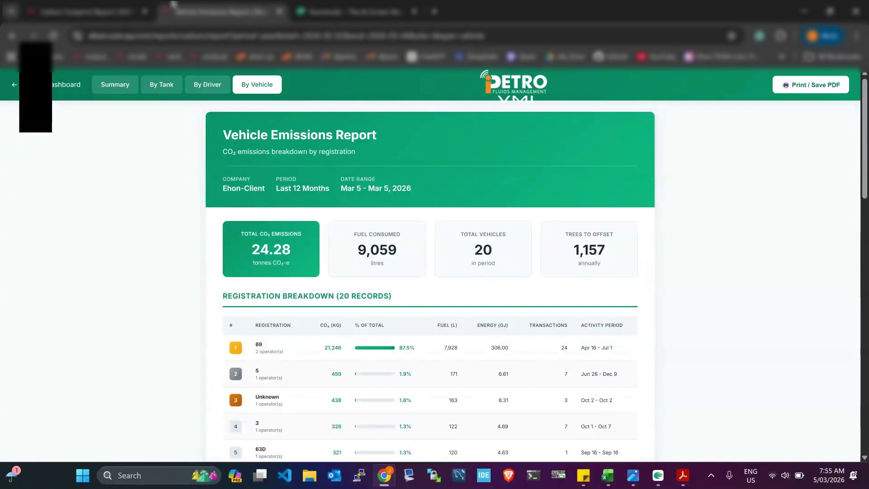
click(86, 11)
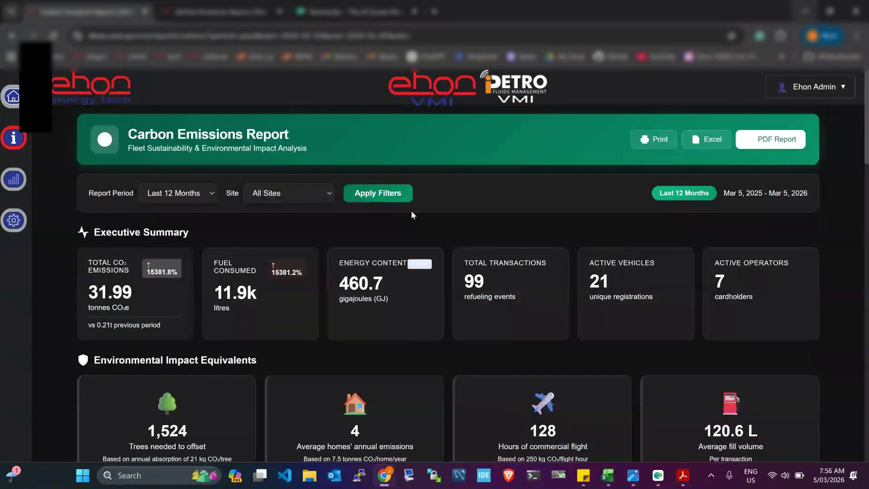
- Return to the Client Reports dashboard and look over its summary cards, charts, and Carbon Emissions and Reconciliation sections
click(20, 141)
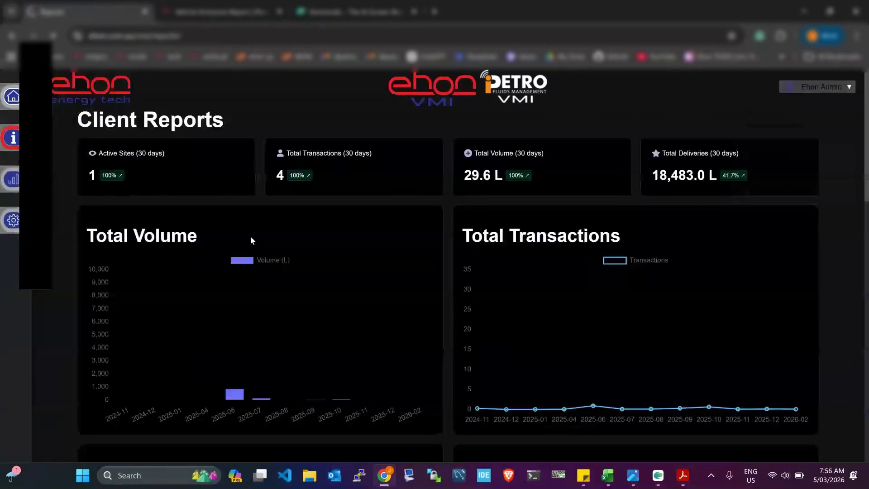
scroll(304, 274, down, 1)
scroll(305, 274, down, 5)
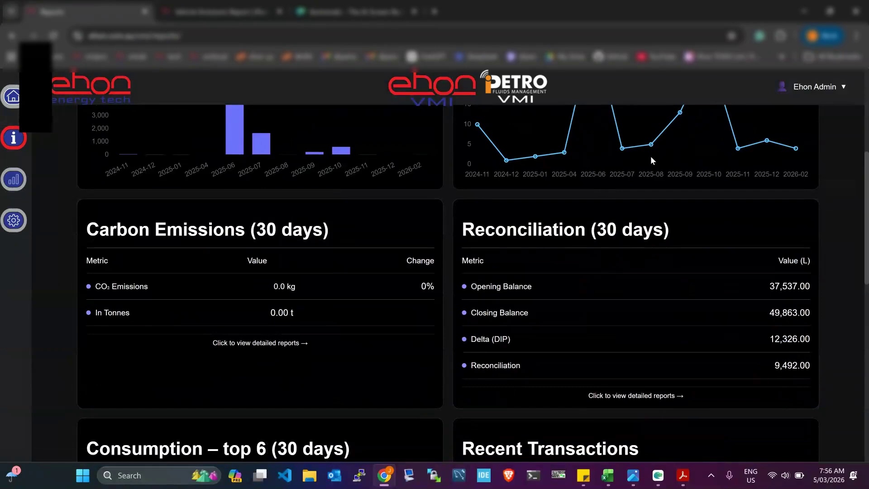
scroll(651, 157, up, 5)
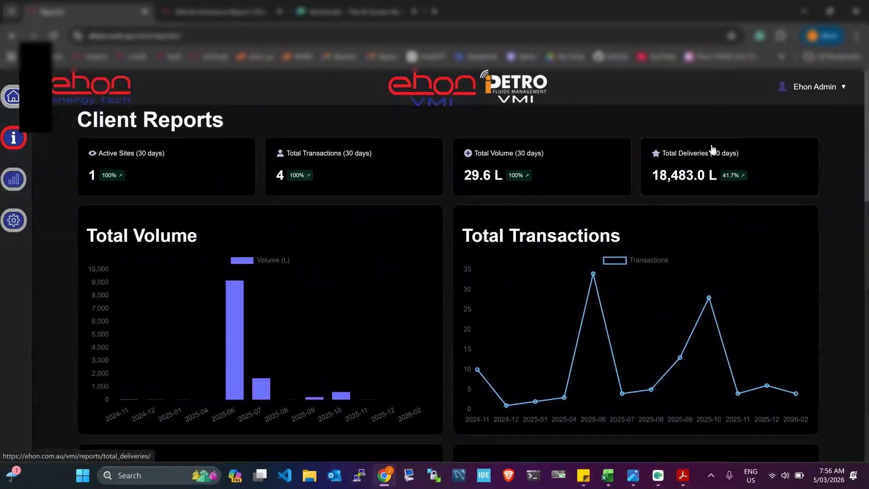
scroll(688, 167, down, 1)
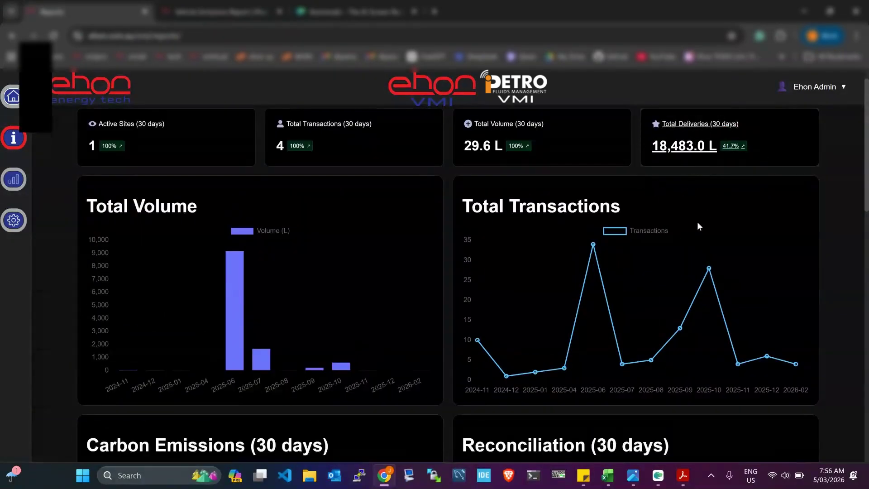
scroll(649, 317, down, 5)
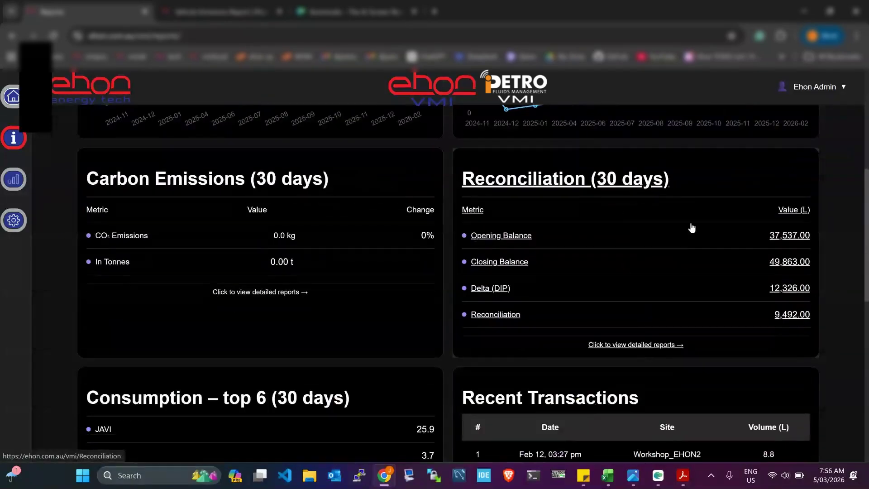
- Open the detailed Reconciliation report and examine its filters, daily tank records, high-discrepancy rows, totals and export options
click(646, 345)
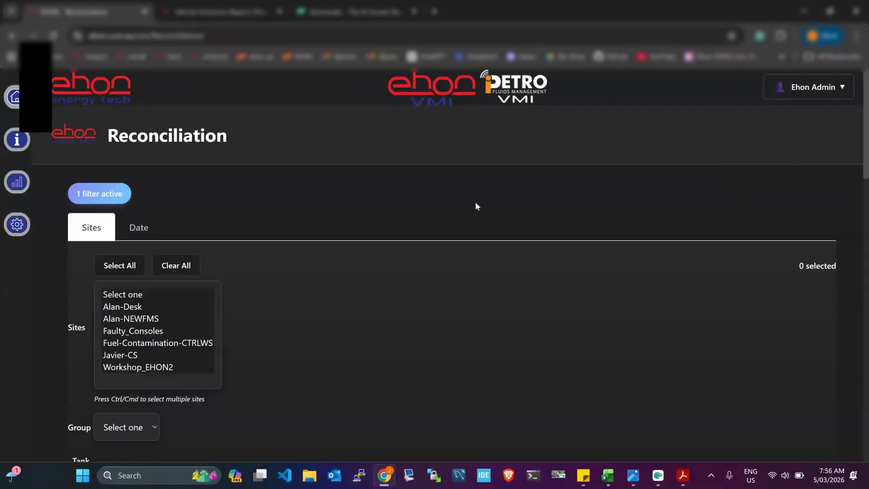
scroll(441, 231, down, 3)
scroll(358, 292, down, 3)
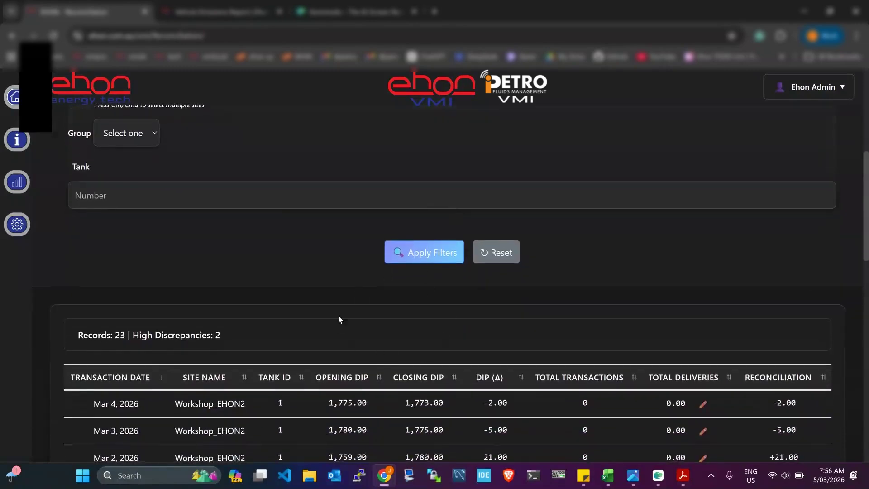
scroll(339, 319, down, 4)
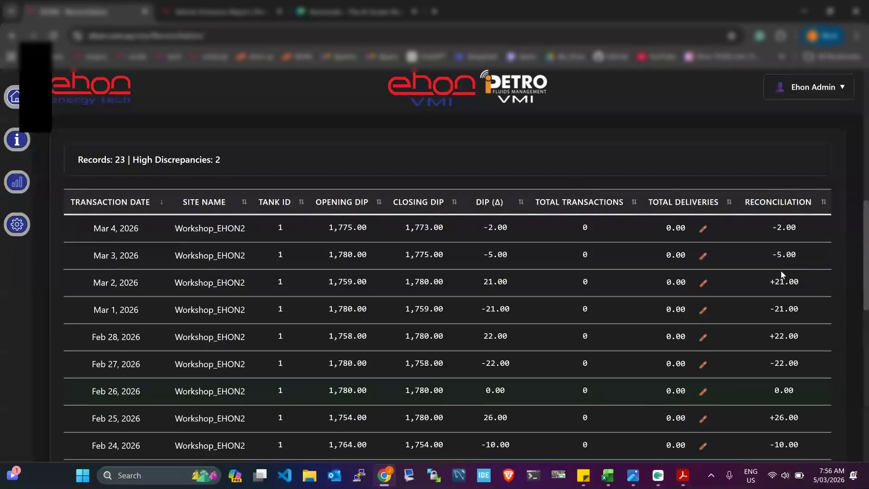
scroll(781, 271, down, 1)
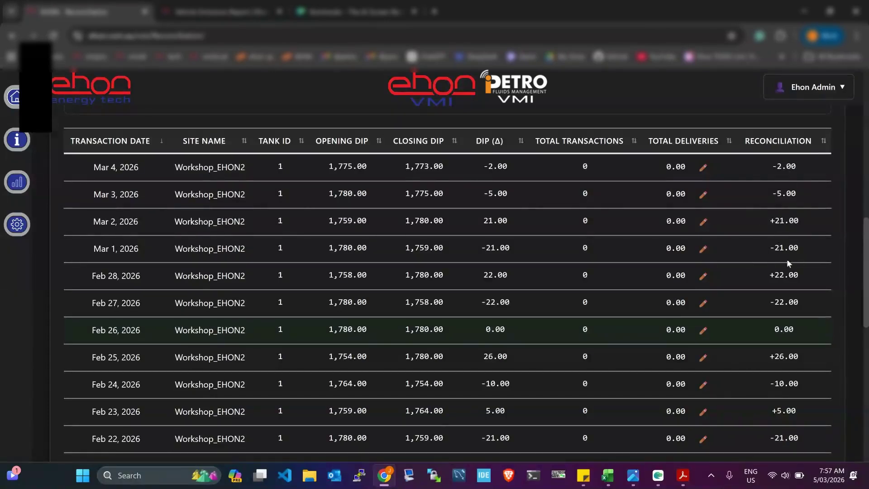
scroll(745, 238, down, 3)
scroll(745, 238, down, 6)
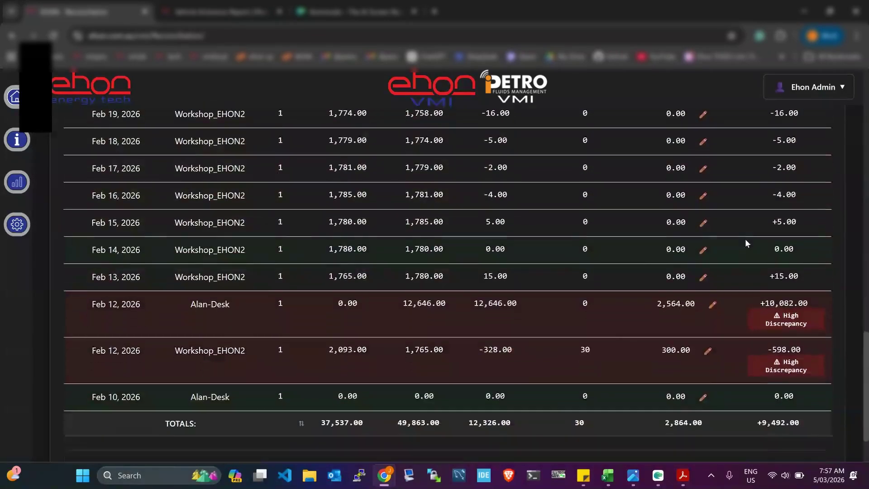
scroll(746, 238, up, 5)
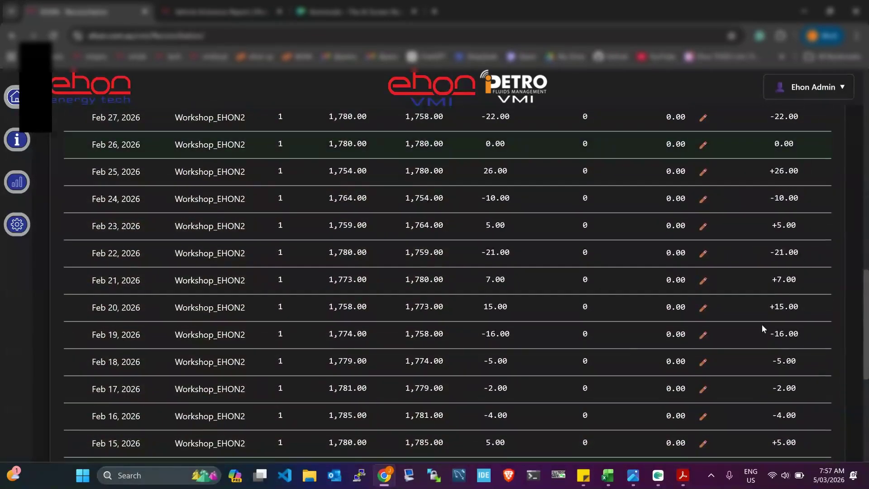
scroll(759, 312, down, 3)
scroll(759, 311, down, 3)
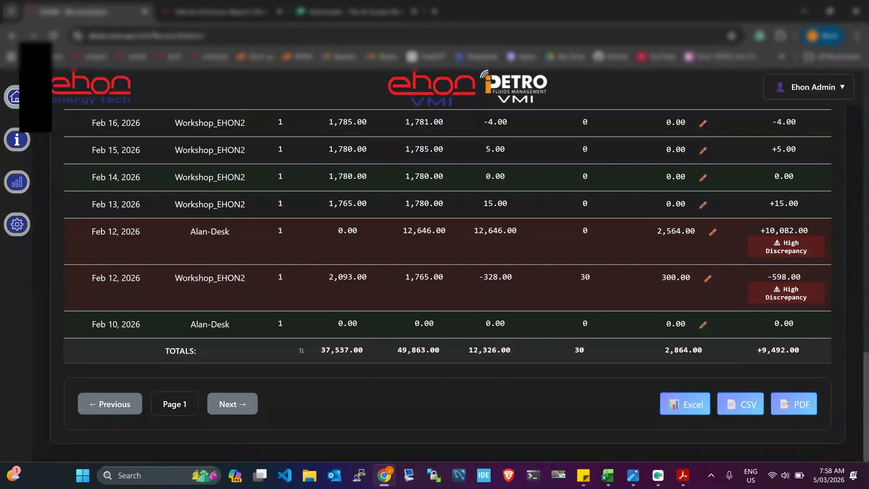
- Set the total deliveries for Workshop_EHON2 tank 1 on Feb 12, 2026 to 100 litres and update the record
click(708, 278)
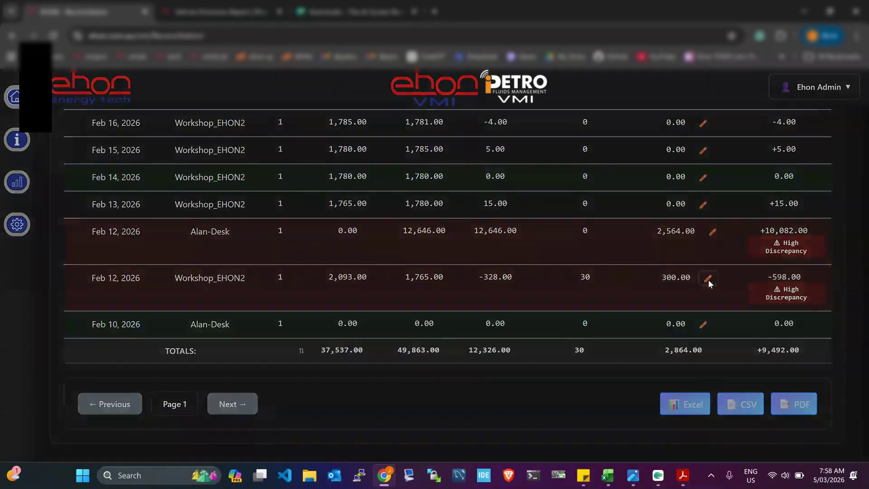
click(391, 358)
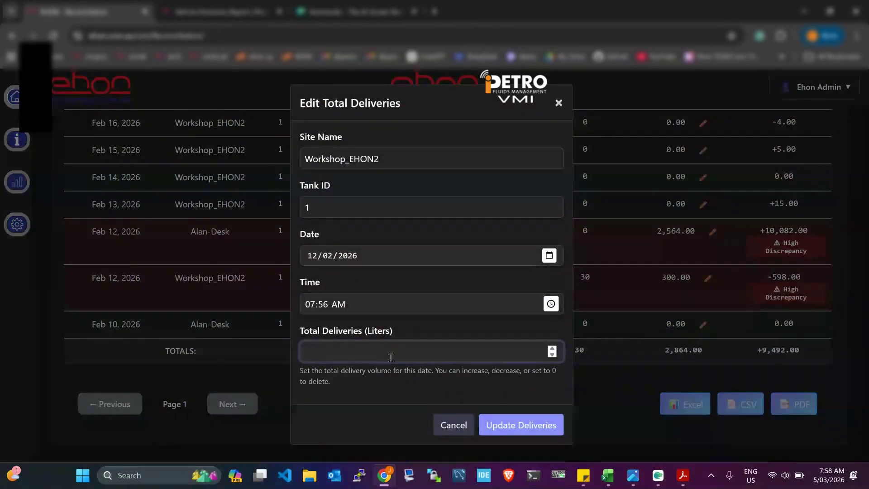
click(518, 424)
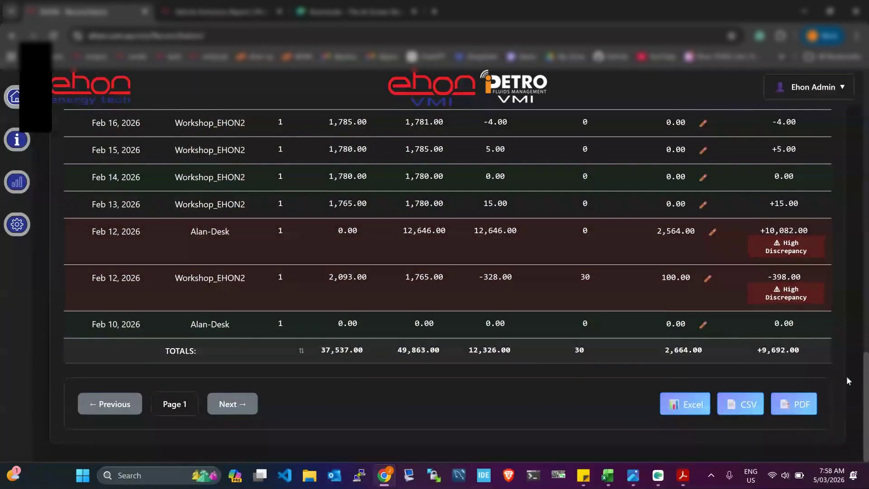
- Go back to Client Reports and check the Total Deliveries and Reconciliation summaries after the delivery update
scroll(149, 244, up, 15)
mouse_move(4, 154)
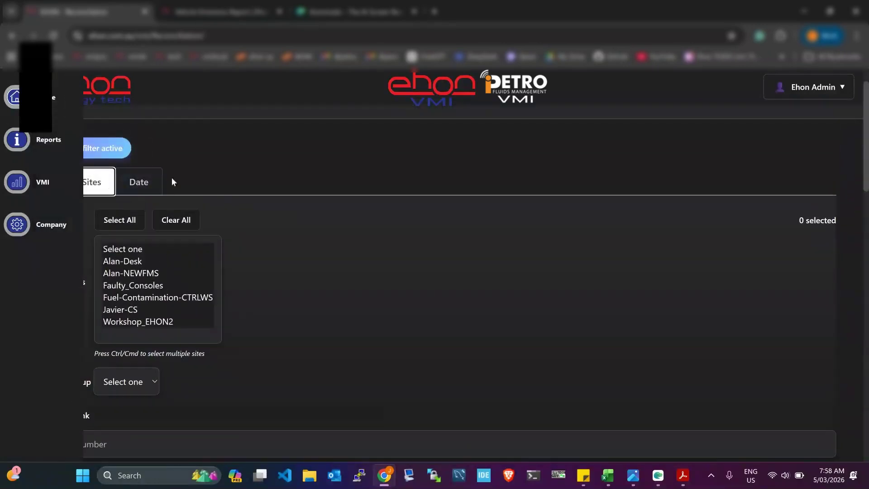
click(18, 145)
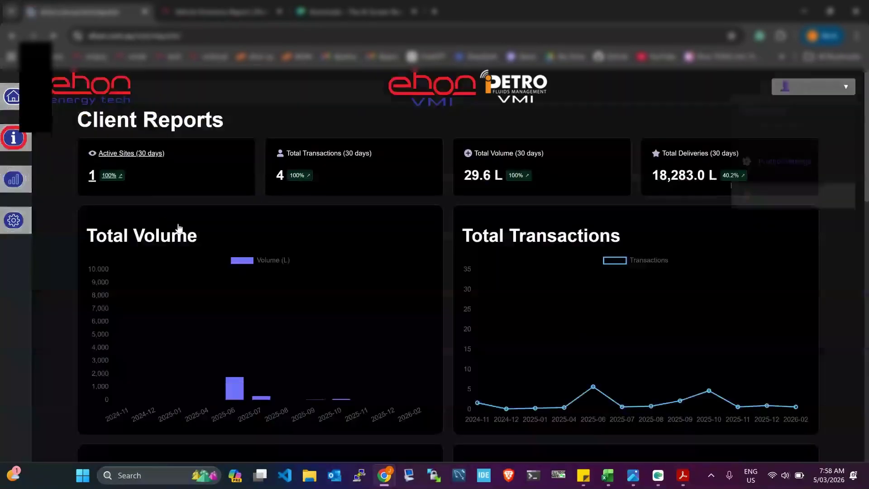
scroll(357, 266, down, 15)
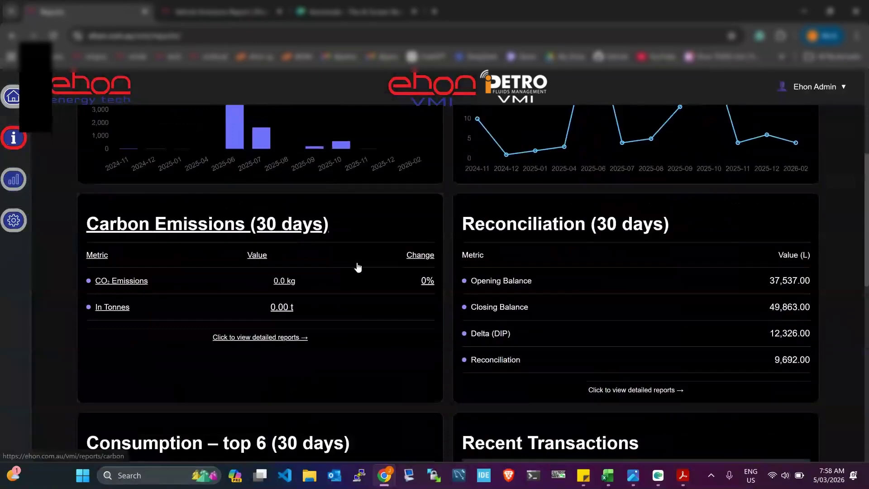
scroll(357, 266, up, 15)
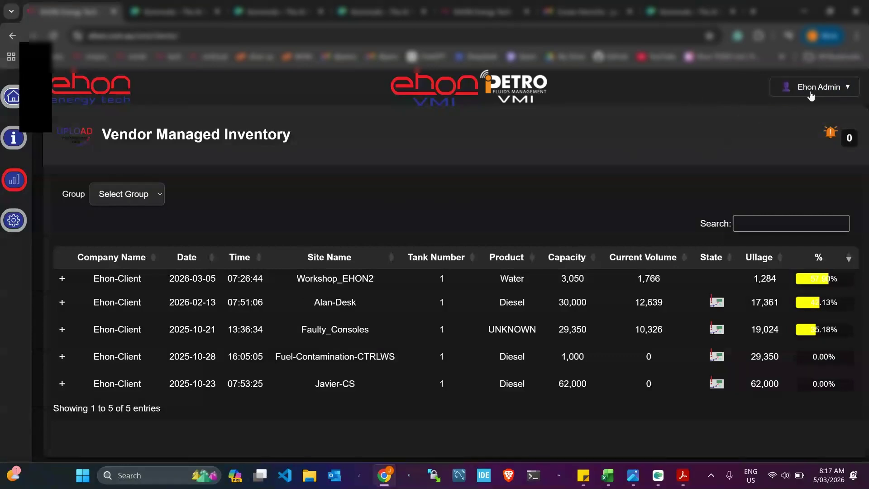
- Open the account's Profile Settings and review the Personal Information, Change Password, Security and Appearance sections
click(832, 92)
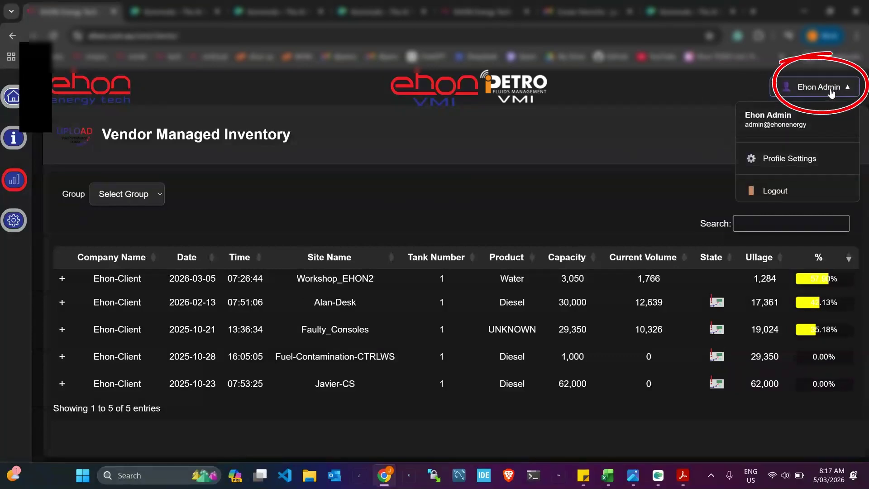
click(781, 159)
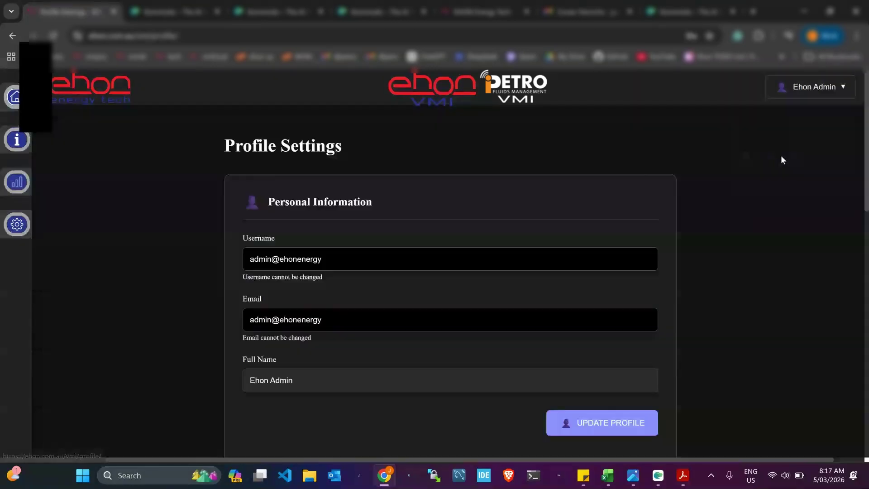
scroll(140, 365, down, 1)
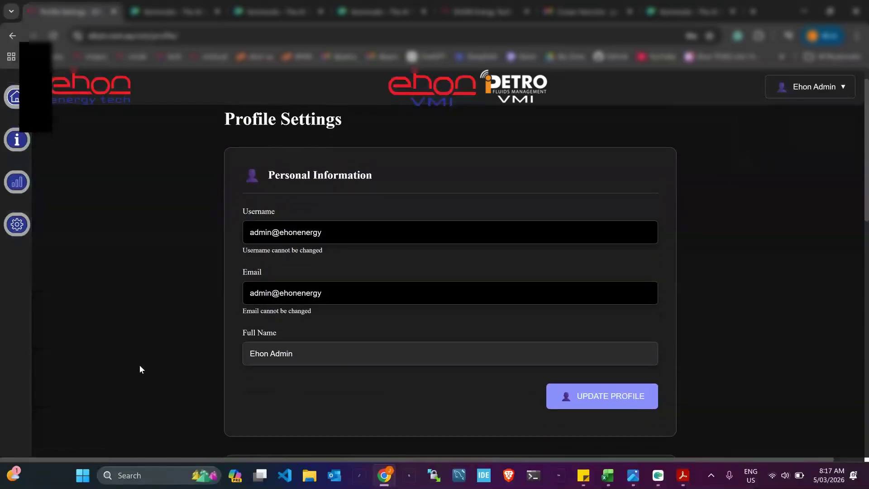
scroll(306, 344, down, 4)
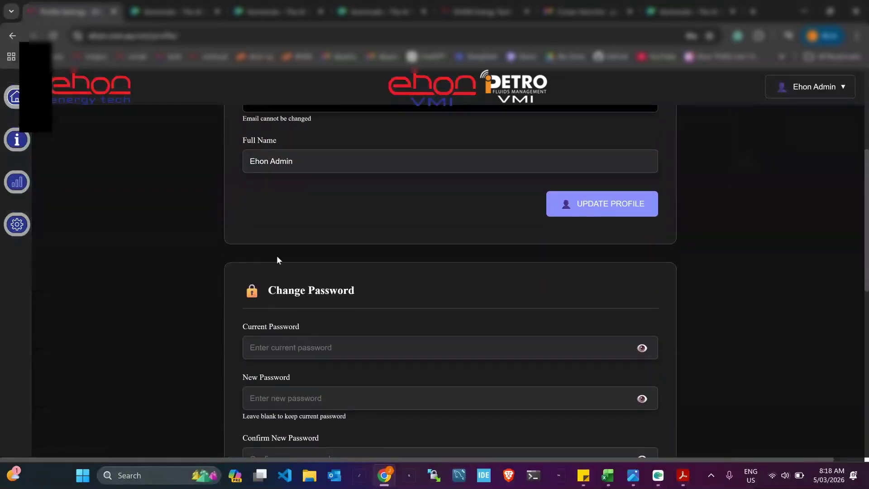
scroll(90, 298, down, 3)
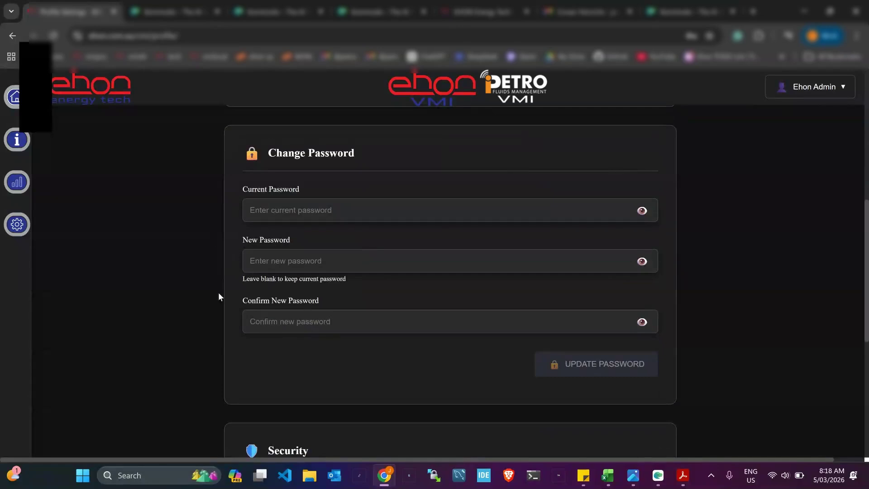
scroll(168, 316, down, 6)
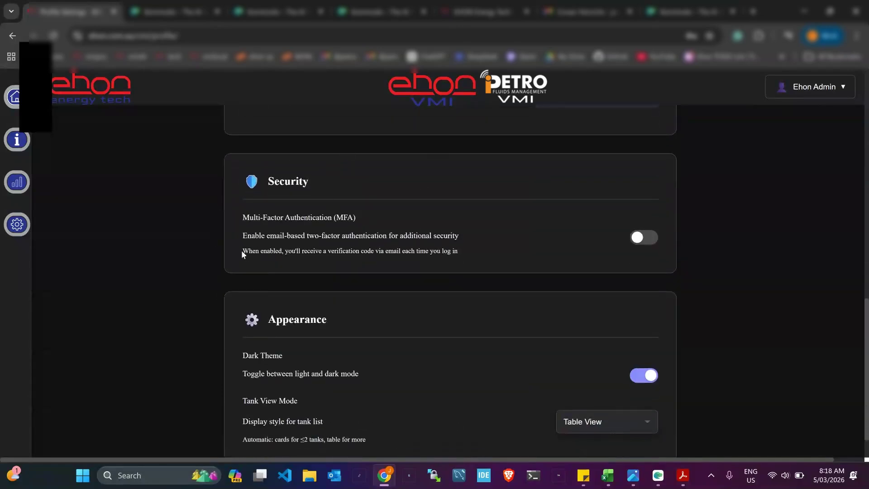
scroll(386, 378, down, 1)
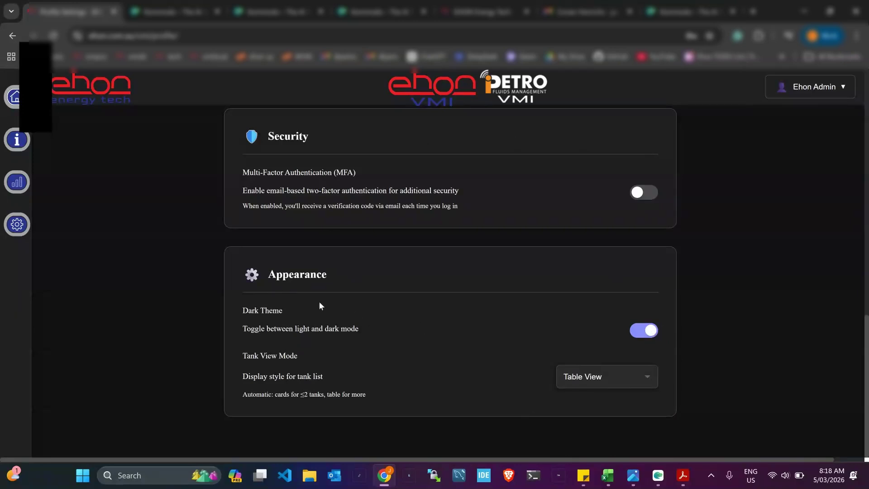
- Switch the Dark Theme off and back on, and set the Tank View Mode to Card View
click(649, 334)
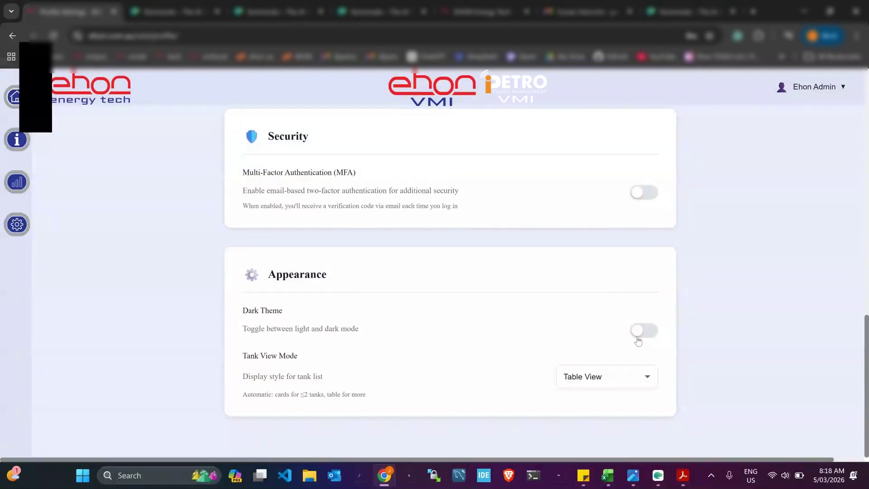
click(638, 339)
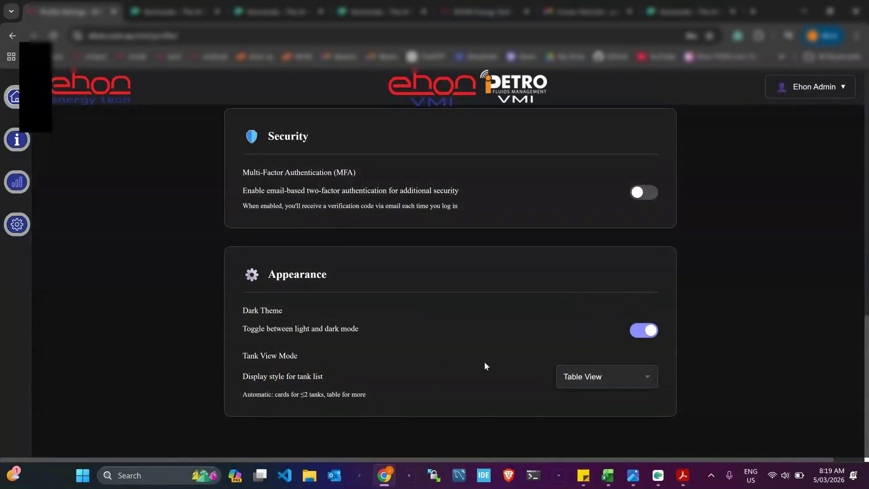
click(609, 382)
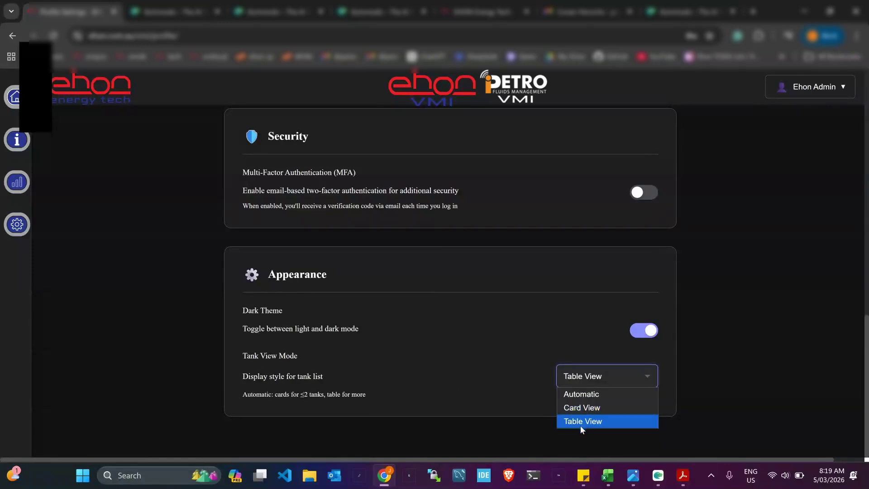
click(586, 411)
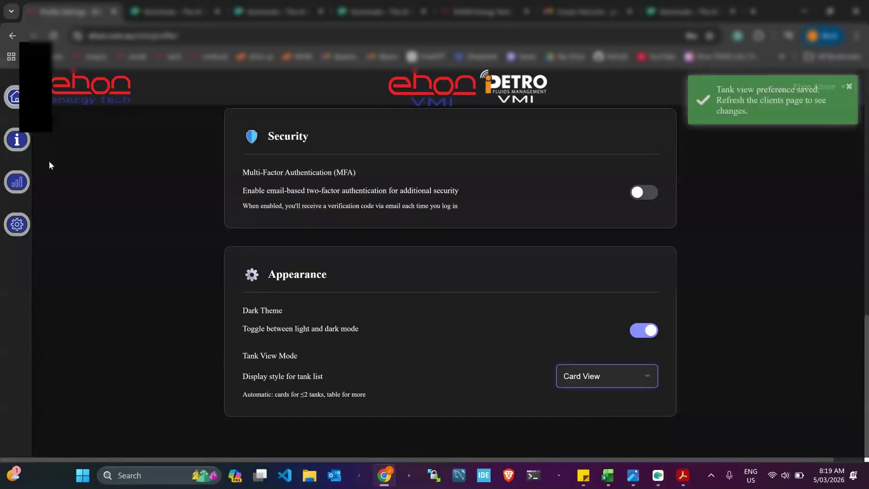
- Open the Vendor Managed Inventory page and look through the tanks displayed as cards
click(36, 138)
click(37, 181)
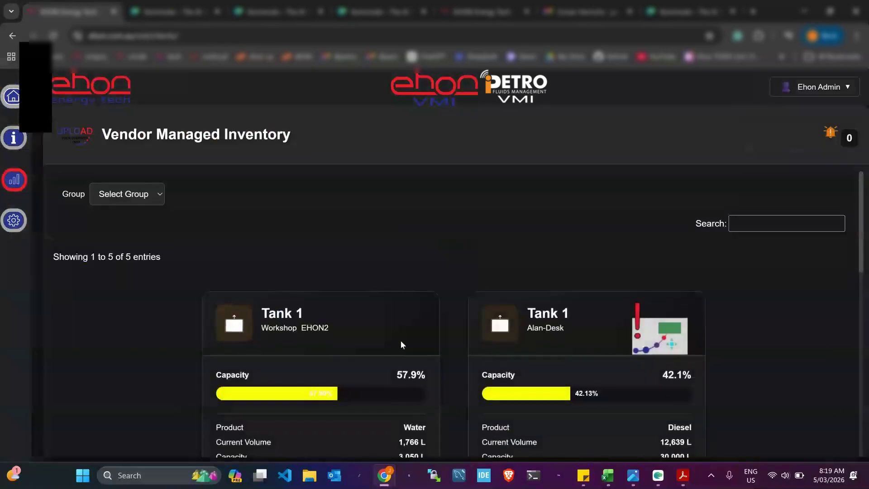
scroll(400, 345, down, 3)
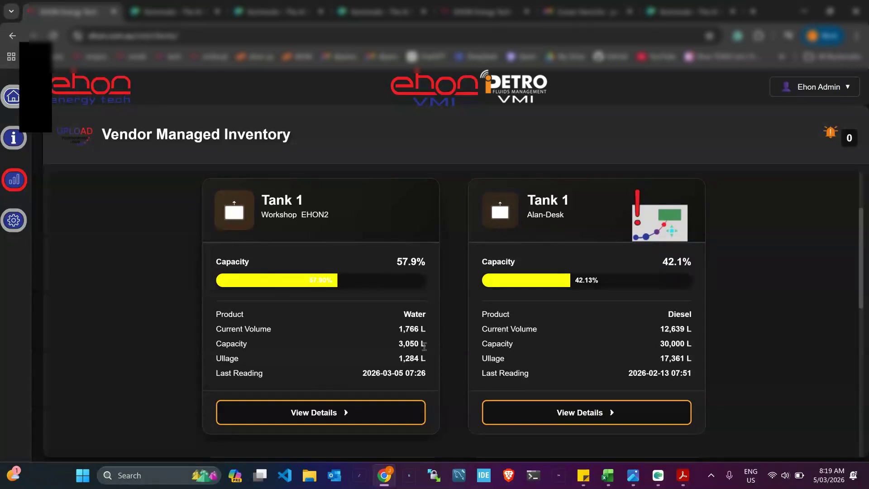
scroll(291, 414, down, 1)
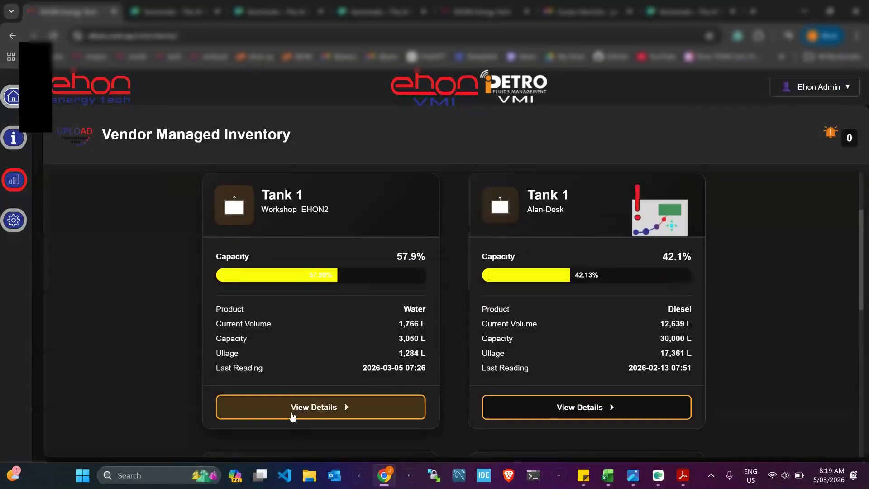
- Open the details of Tank 1 at Workshop_EHON2 and view its alert settings and tank configuration
click(300, 409)
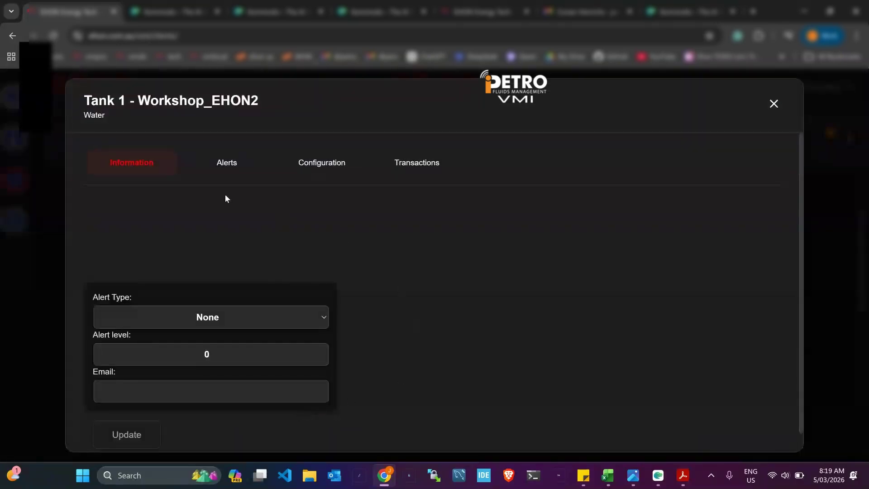
click(220, 164)
click(317, 167)
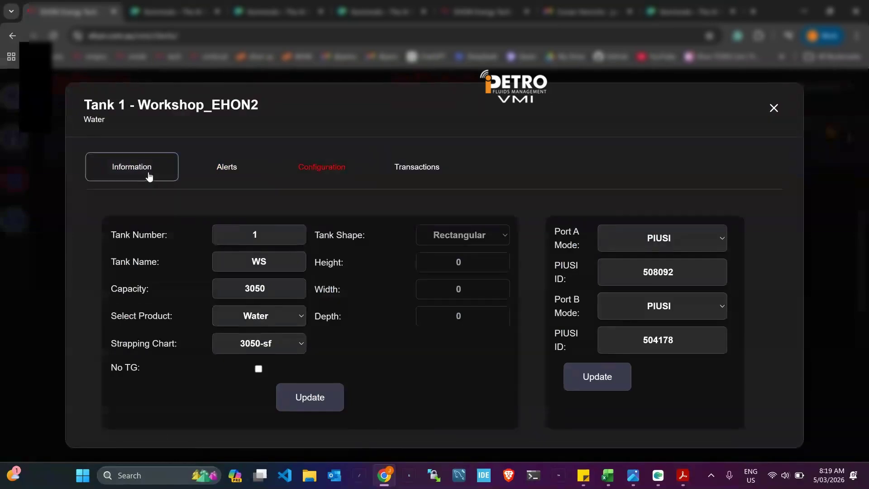
- Review the Information section of Tank 1 at Workshop_EHON2 with its volume chart, and close the tank details
click(149, 177)
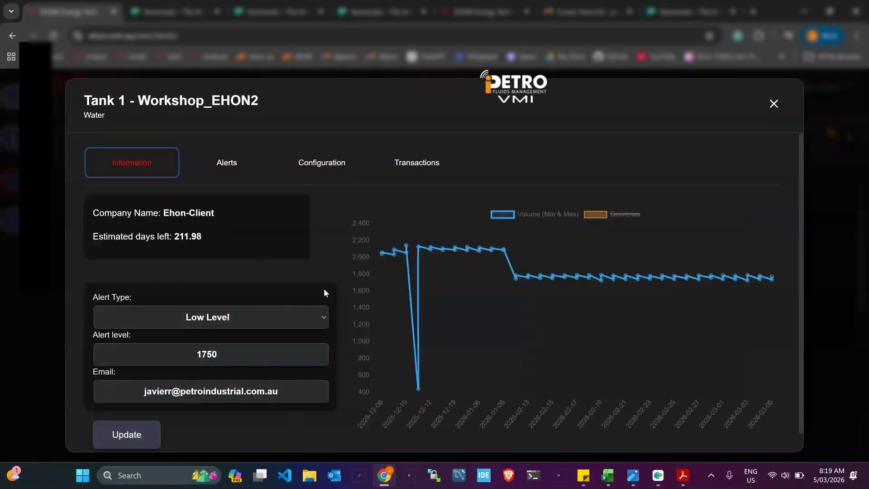
click(774, 106)
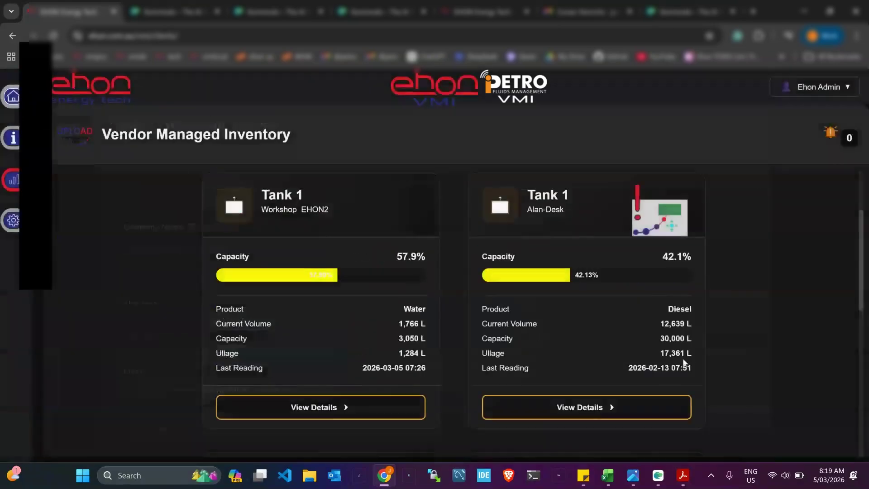
- Open the account's Profile Settings and set the Tank View Mode to Table View in the Appearance section
click(817, 90)
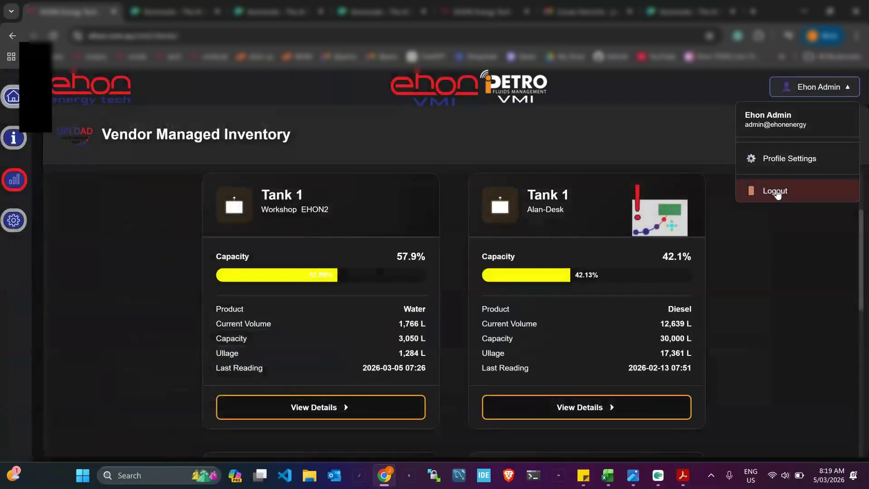
click(785, 158)
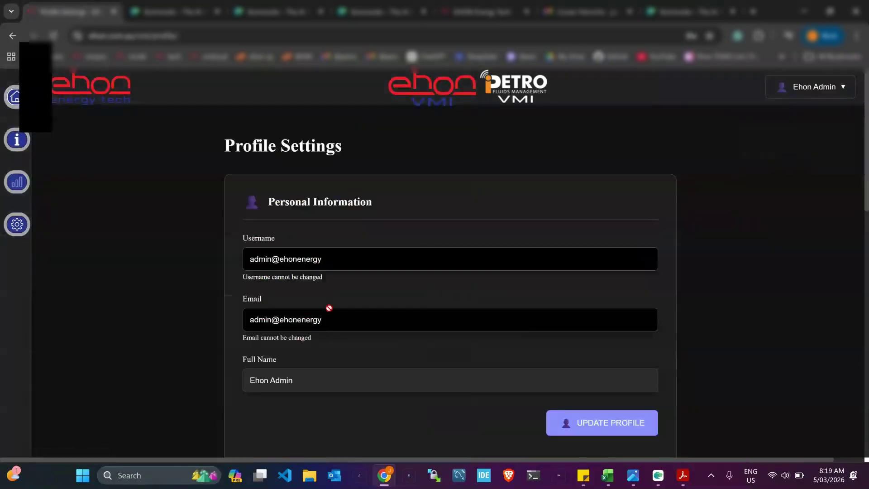
scroll(330, 307, down, 8)
scroll(497, 330, down, 2)
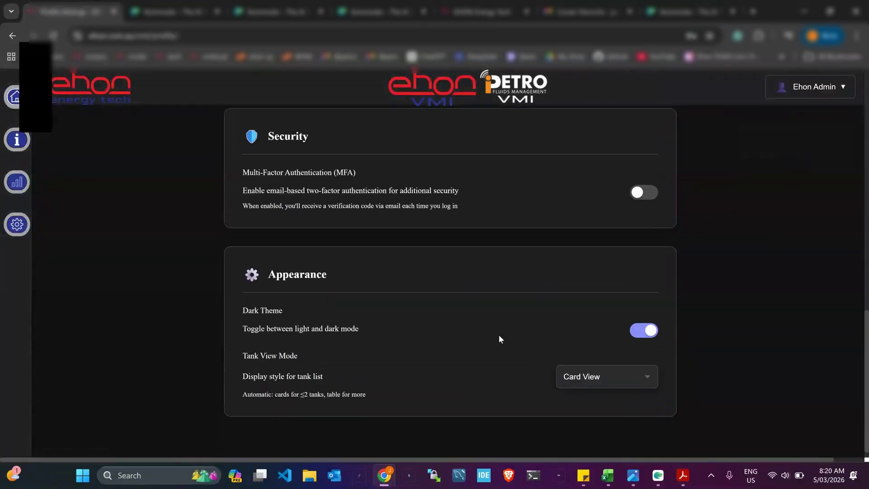
click(607, 376)
click(583, 421)
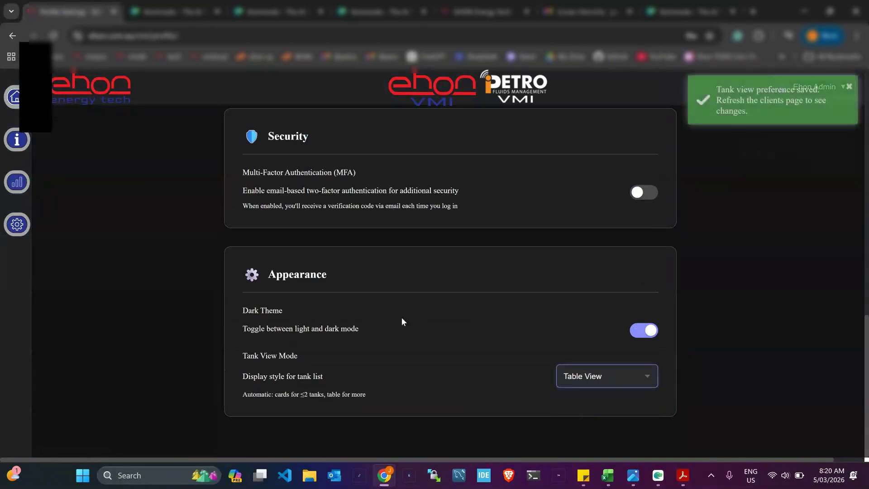
- Open the Vendor Managed Inventory page and collapse all expanded tank rows in the table
click(17, 182)
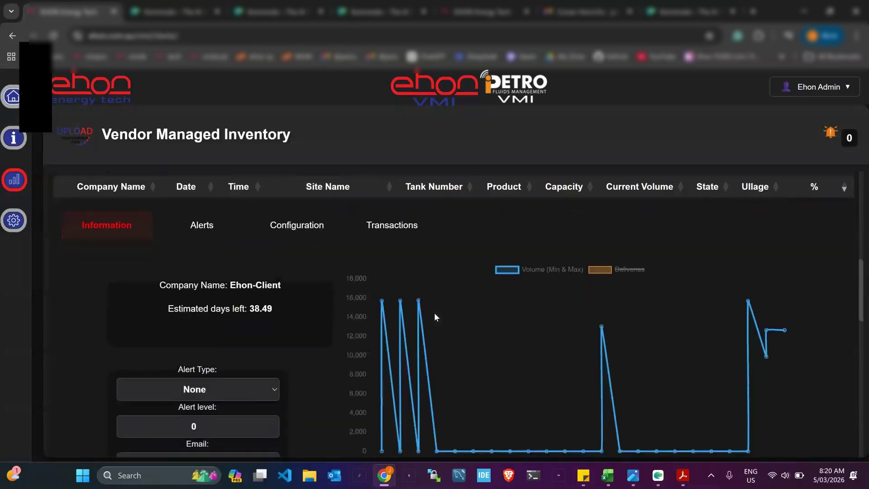
scroll(434, 313, down, 4)
scroll(435, 317, down, 10)
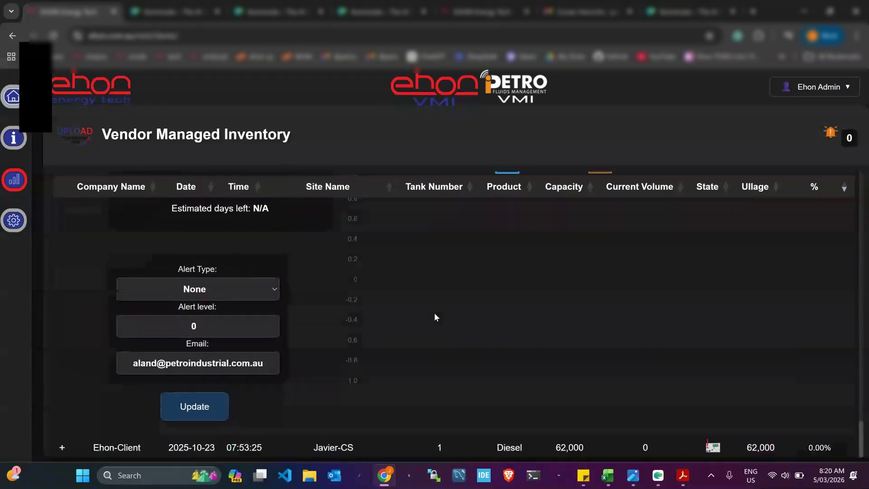
click(63, 294)
scroll(77, 308, up, 5)
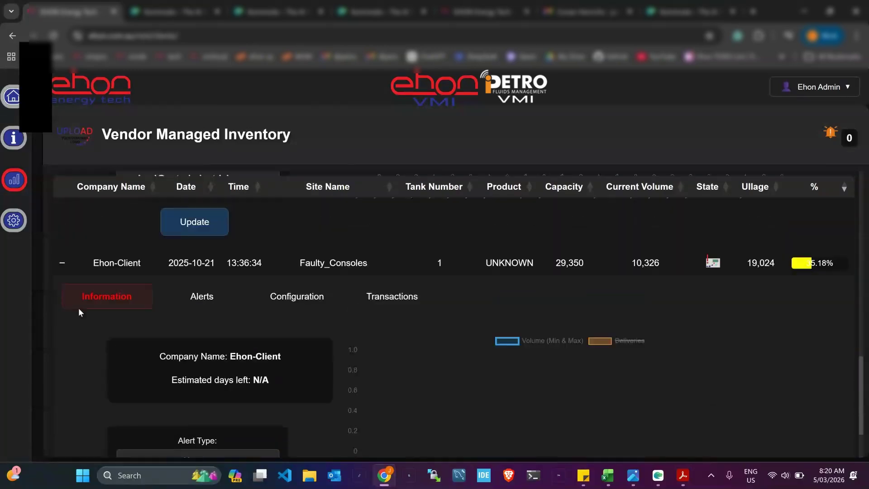
click(63, 274)
scroll(69, 274, up, 6)
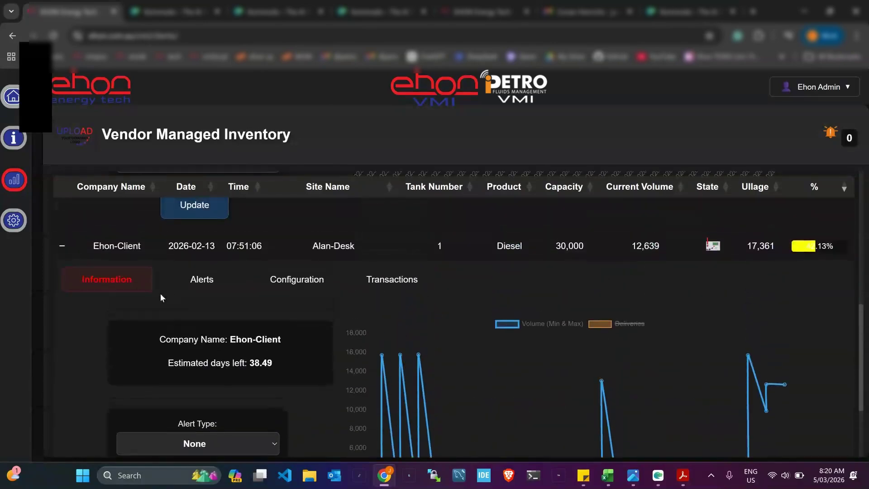
click(63, 247)
scroll(298, 334, up, 6)
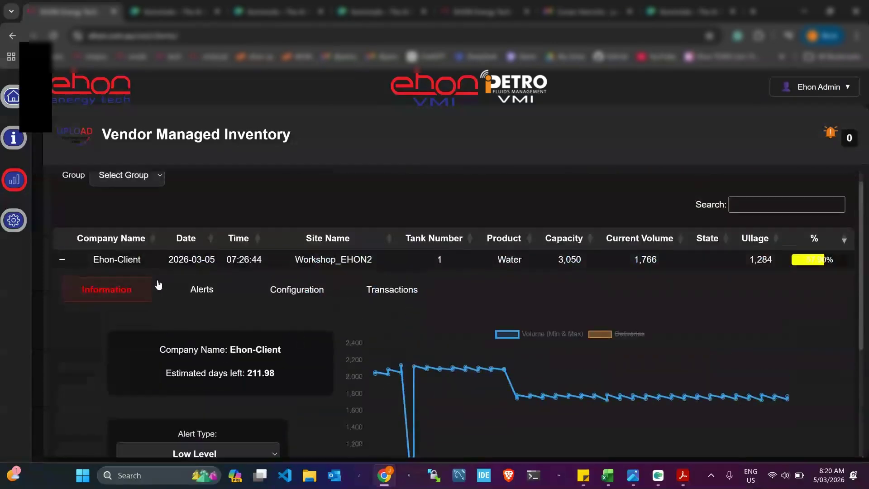
click(61, 260)
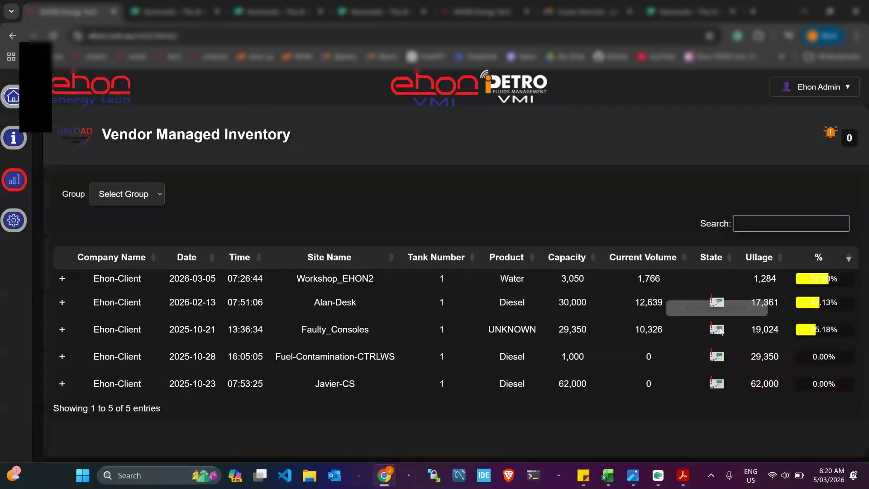
- Check the State indicators in the tank table, and expand the Workshop_EHON2 row to examine its volume chart at 2025-12-11
mouse_move(718, 302)
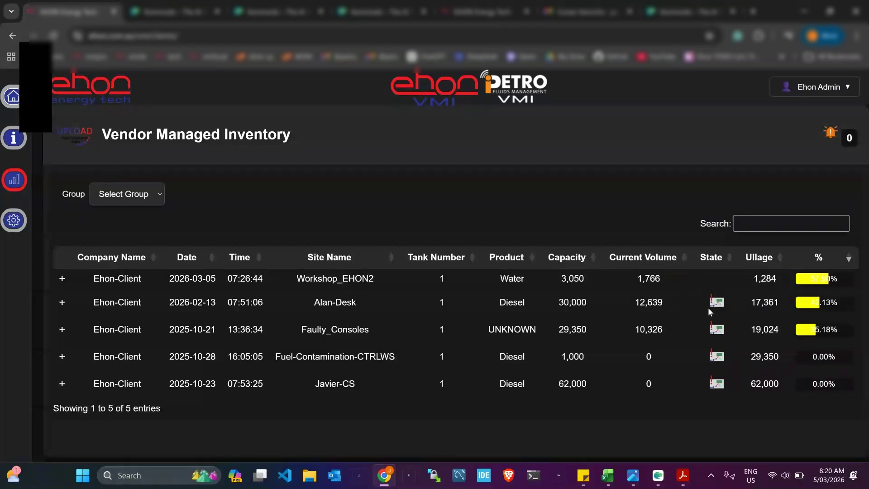
mouse_move(718, 334)
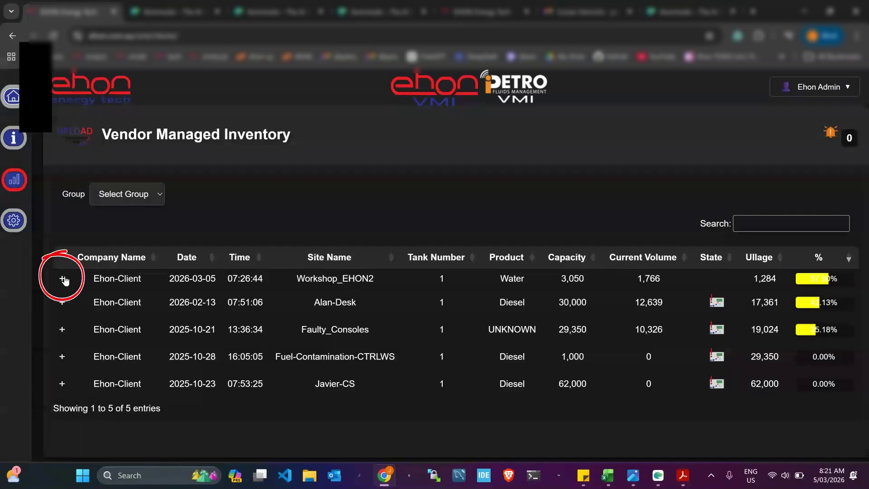
click(63, 279)
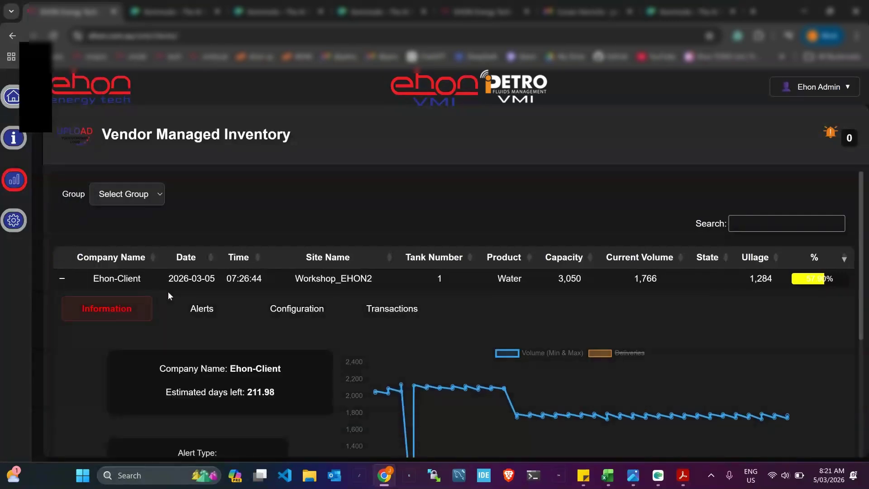
scroll(169, 295, down, 1)
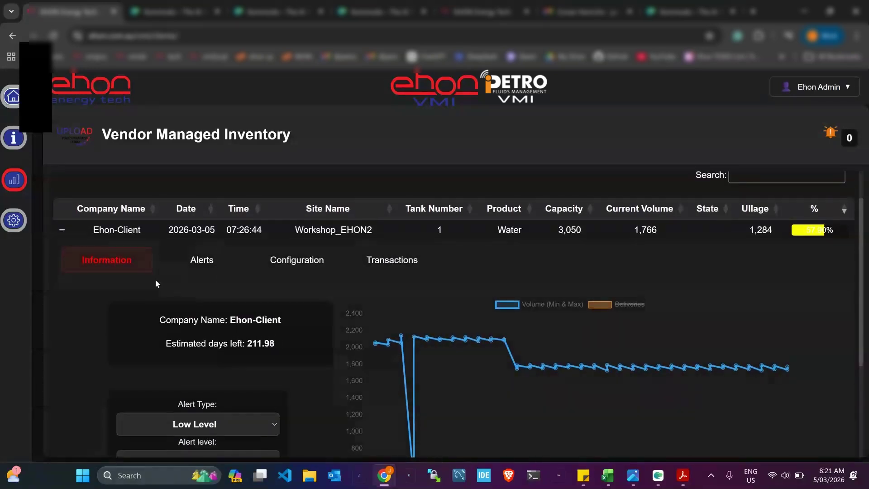
scroll(155, 280, down, 1)
scroll(155, 282, down, 1)
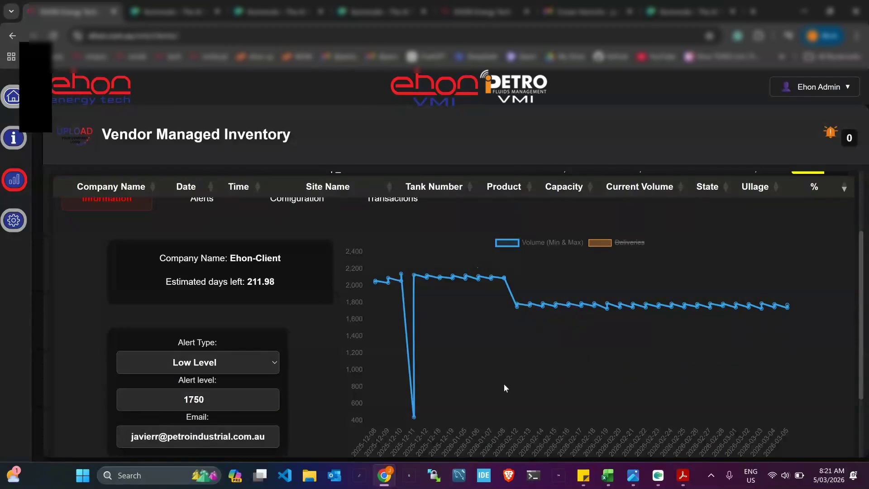
scroll(446, 369, down, 1)
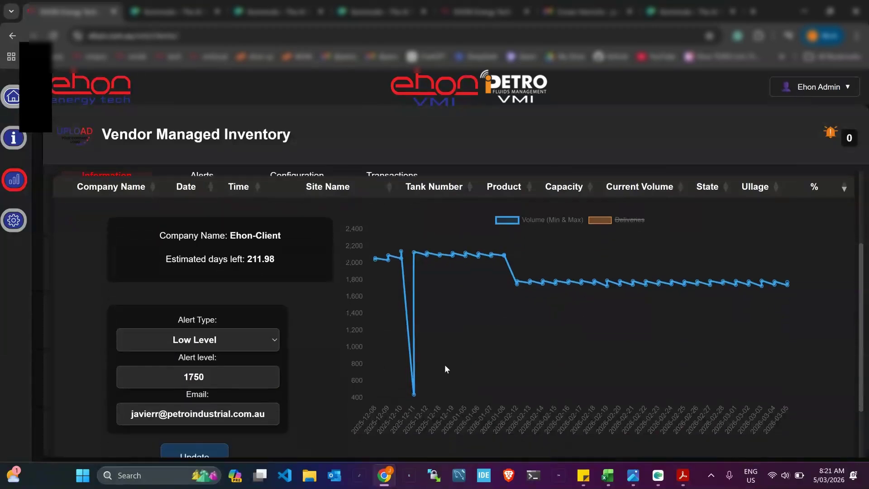
scroll(446, 370, up, 1)
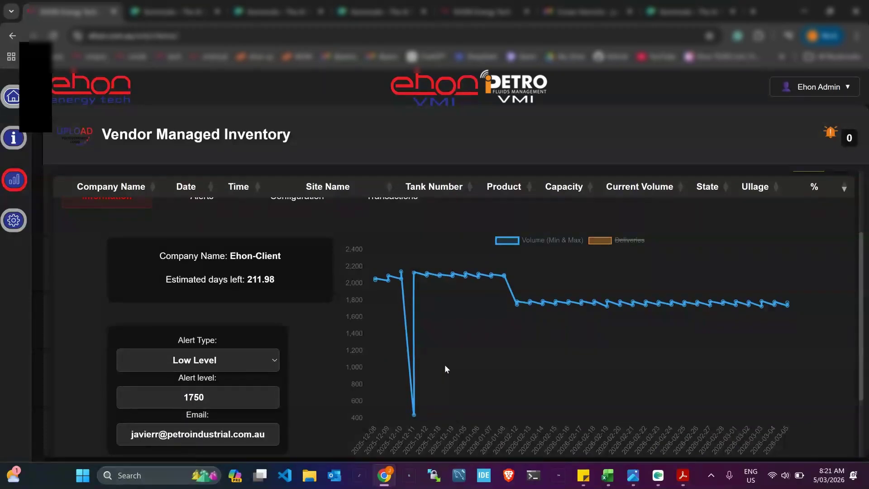
mouse_move(414, 417)
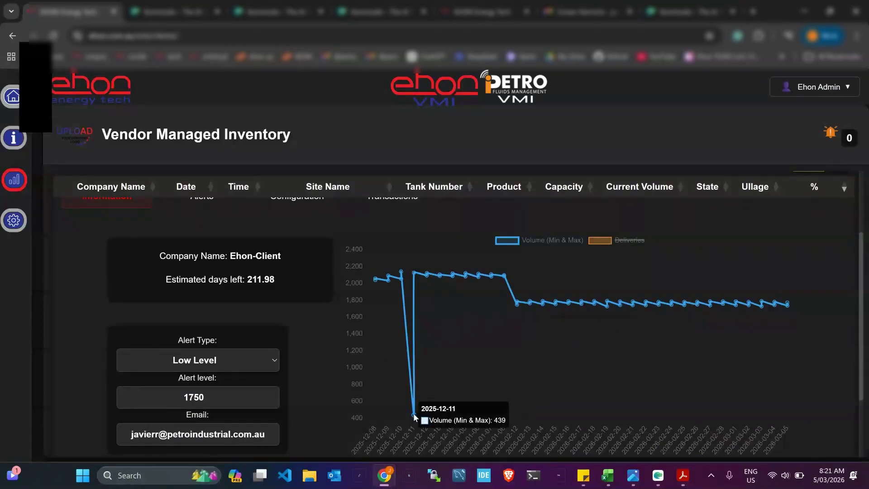
- Review the estimated days left and the available Alert Type options for the Workshop_EHON2 tank
scroll(324, 339, up, 2)
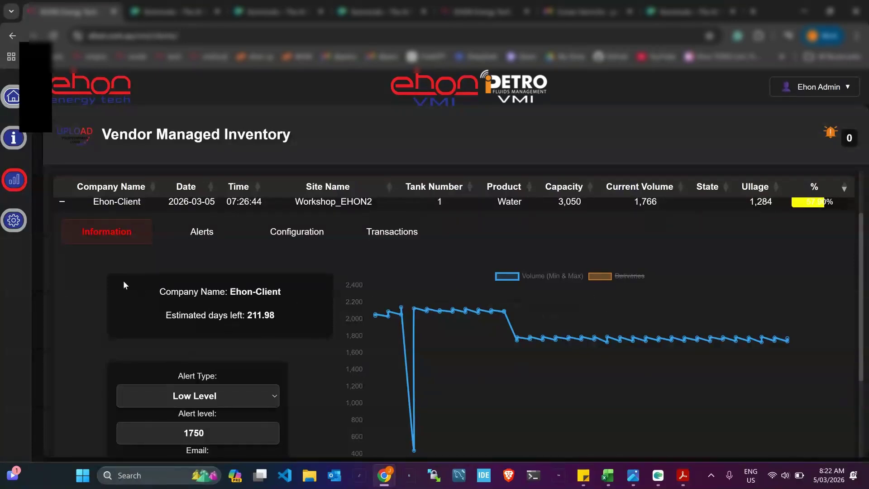
scroll(263, 334, down, 1)
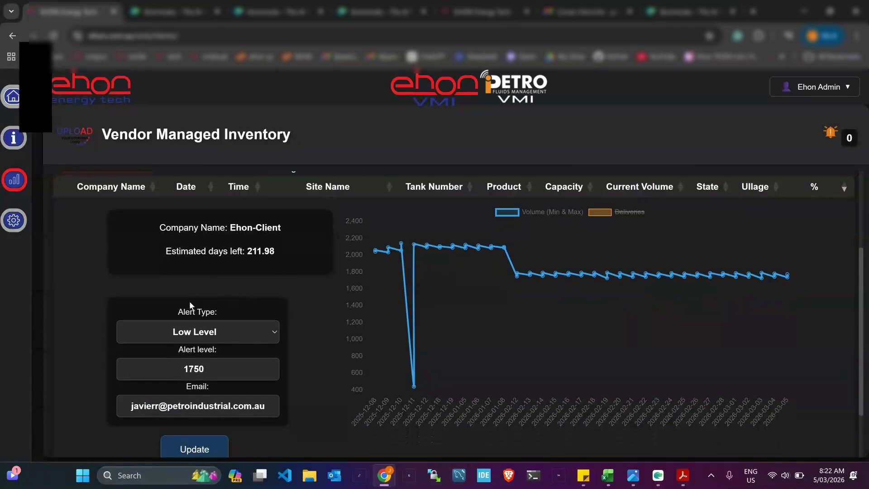
click(269, 333)
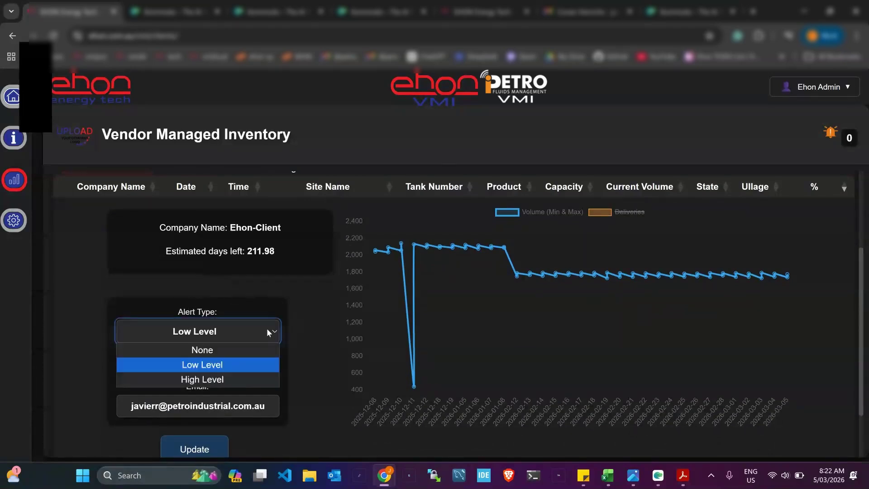
click(262, 327)
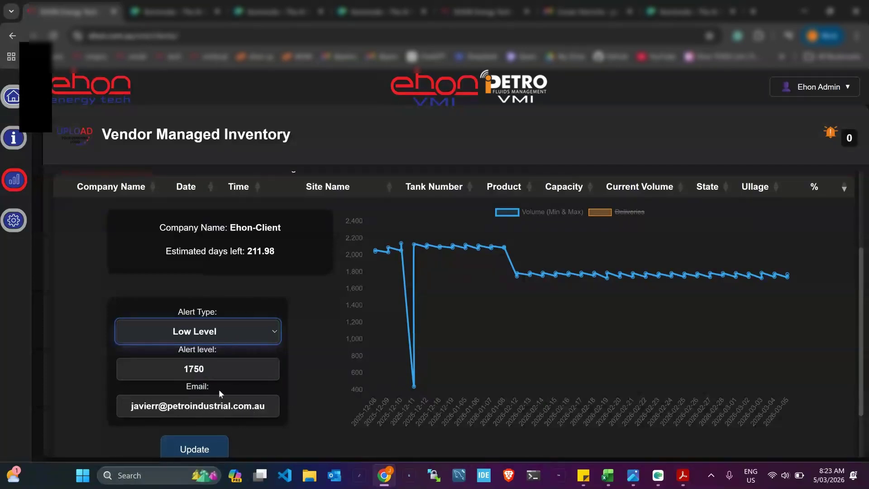
- Switch to the image viewer to read the sample Low Level Alert email screenshot, and return to the browser
scroll(220, 394, down, 1)
click(633, 475)
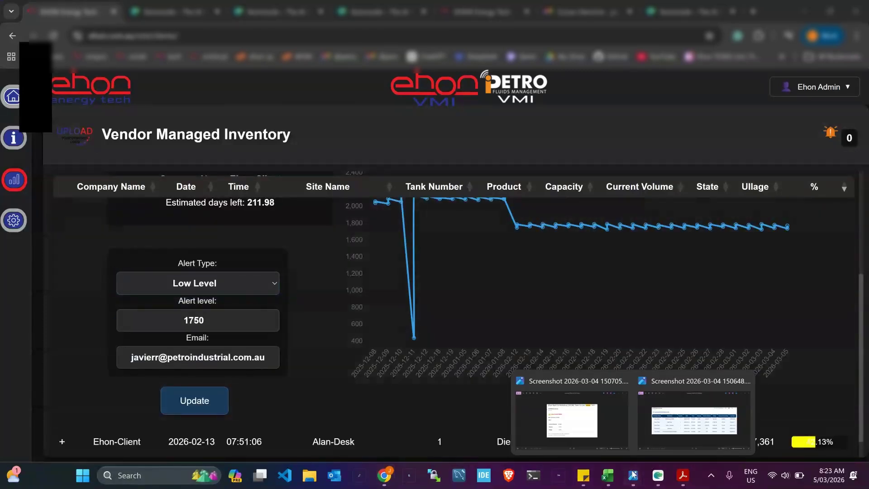
click(572, 412)
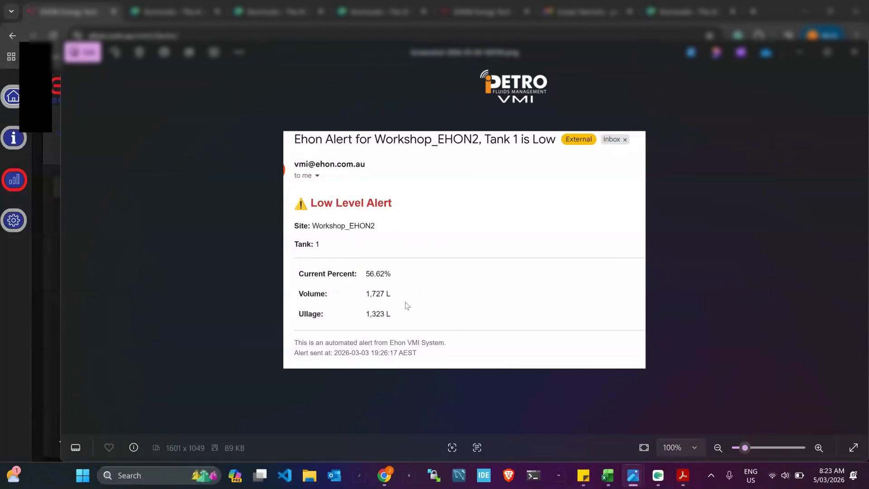
key(alt+Tab)
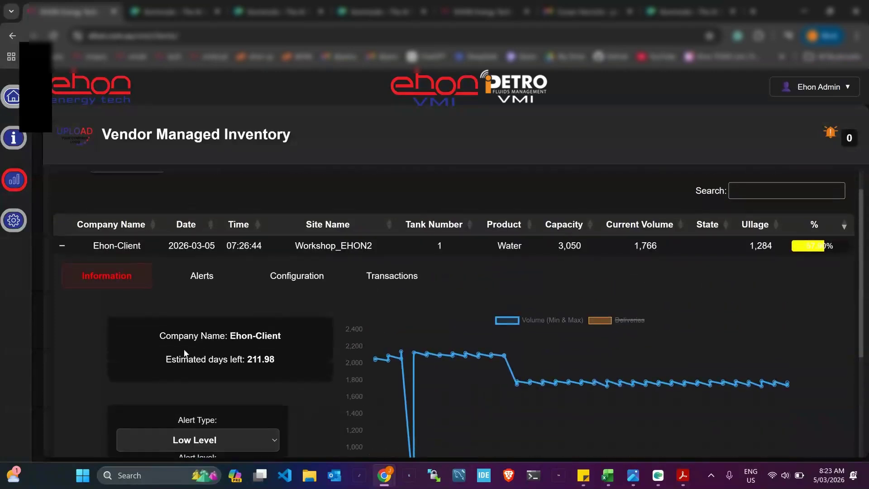
- View the Workshop_EHON2 tank's alarm levels and its configuration, including the available Port A Mode options
click(202, 275)
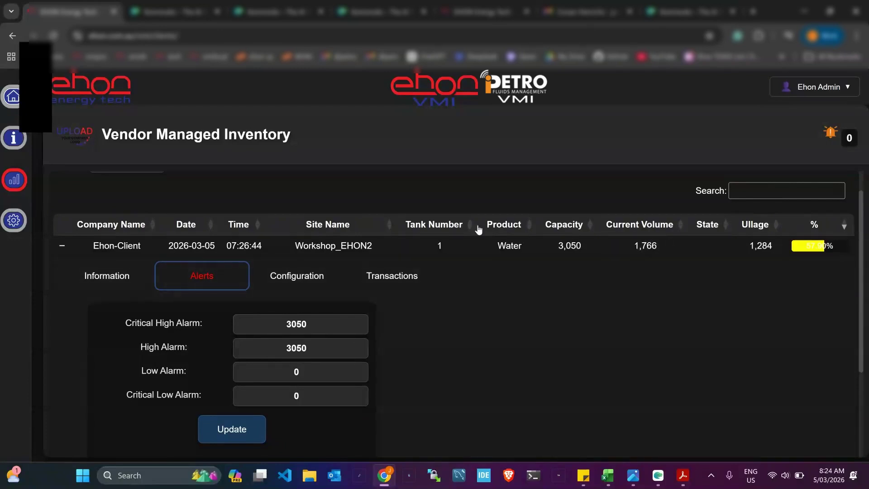
click(292, 278)
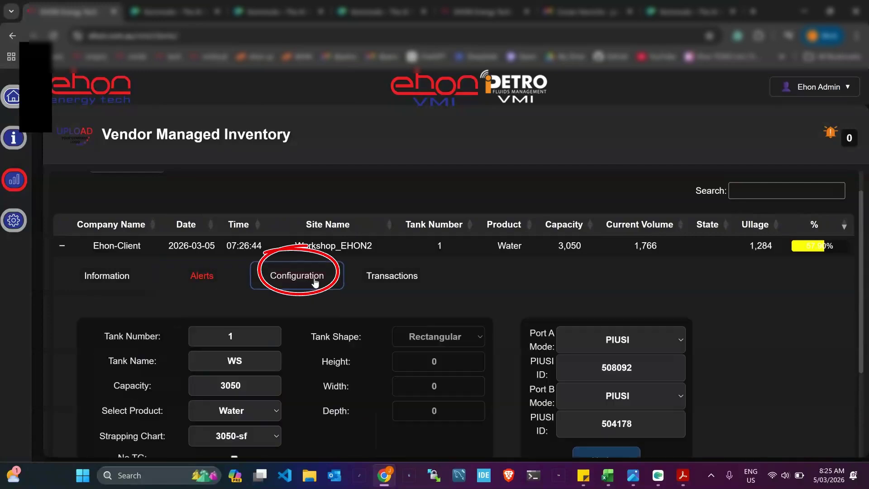
scroll(322, 346, down, 1)
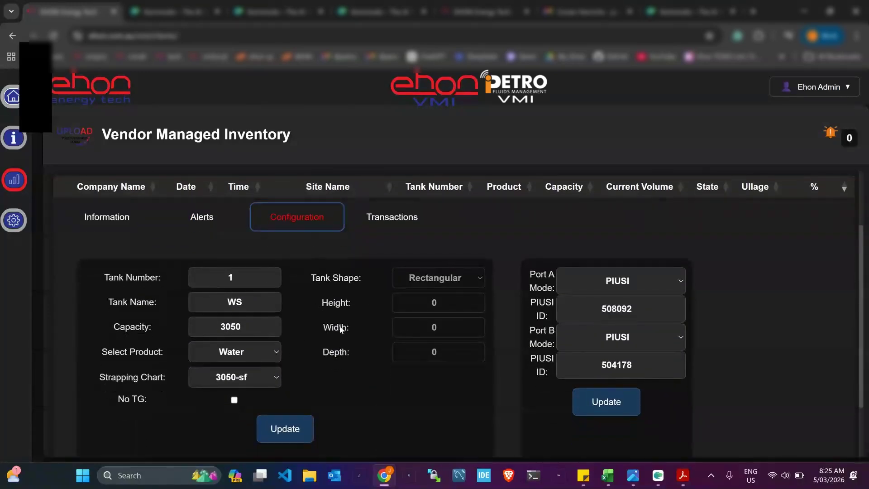
click(591, 271)
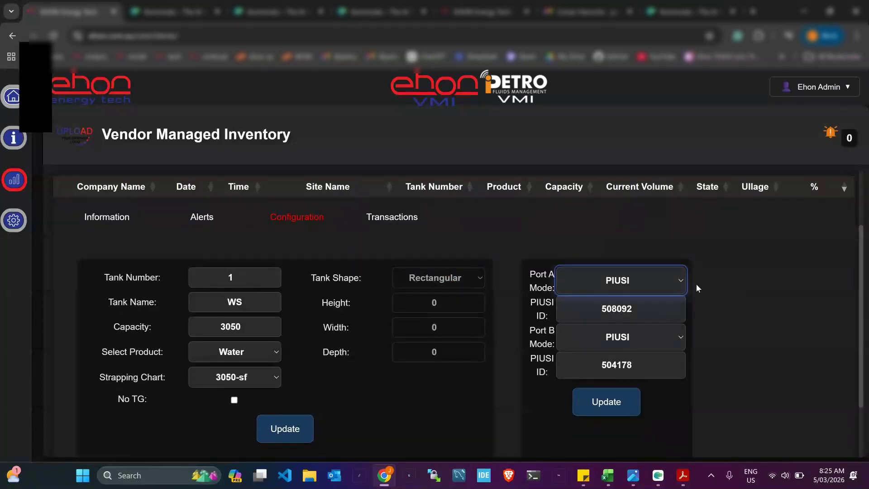
click(671, 276)
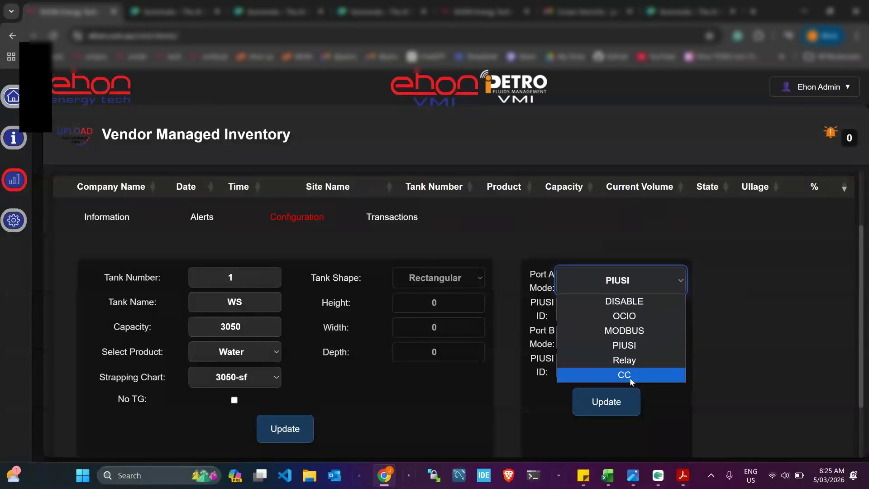
click(638, 280)
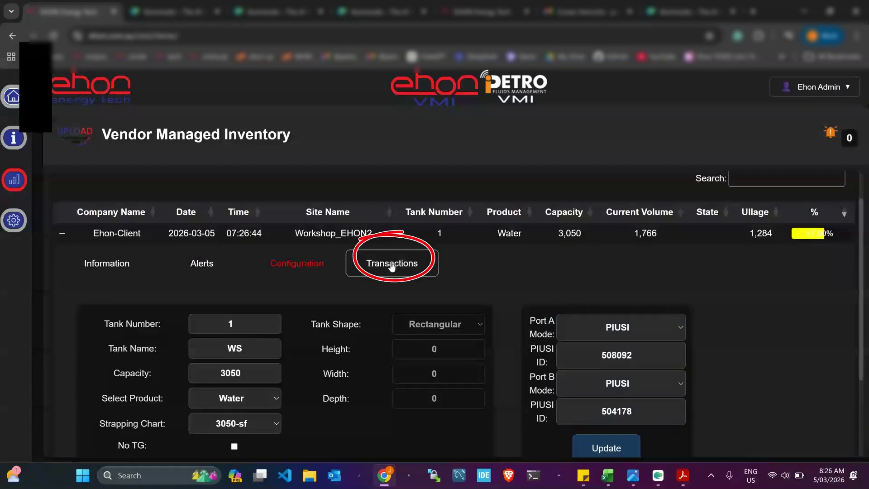
- Open the Workshop_EHON2 tank's transactions and look through the dates, times and volumes
click(392, 265)
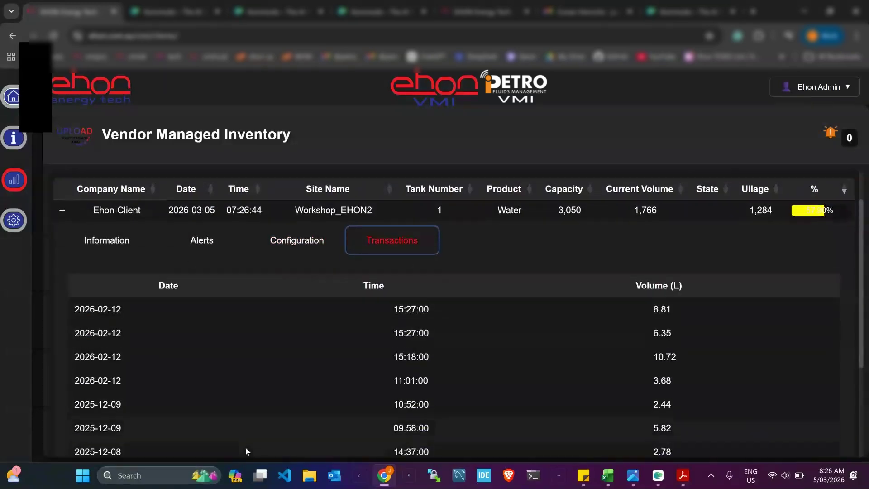
scroll(246, 447, down, 3)
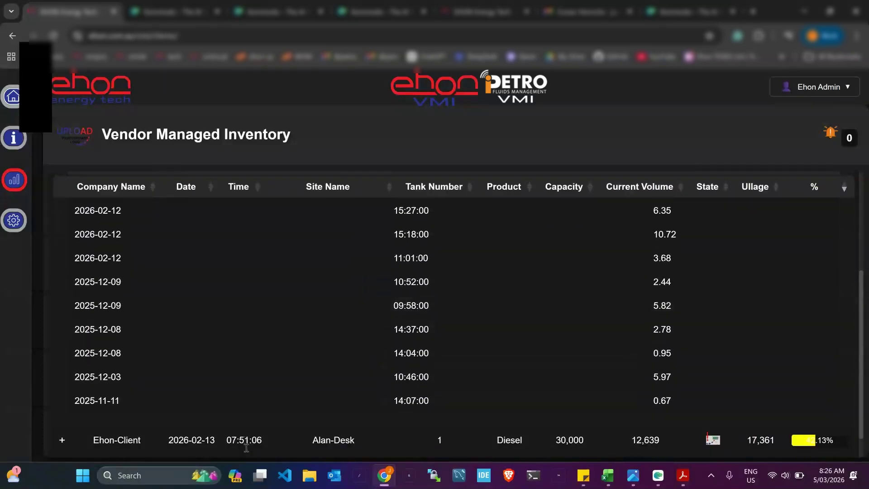
- Look through the Workshop_EHON2 tank's transaction list again and collapse the tank's details
scroll(271, 416, up, 1)
scroll(336, 320, up, 3)
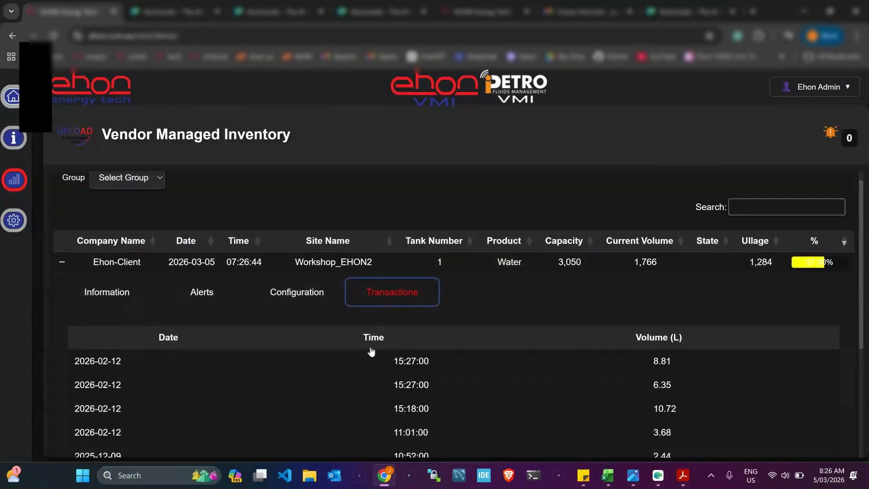
scroll(370, 351, down, 1)
scroll(371, 349, up, 1)
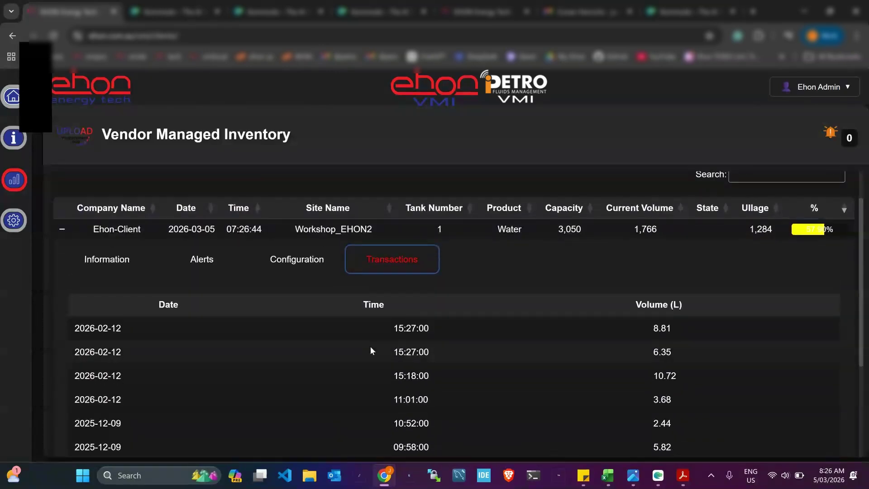
scroll(370, 346, down, 1)
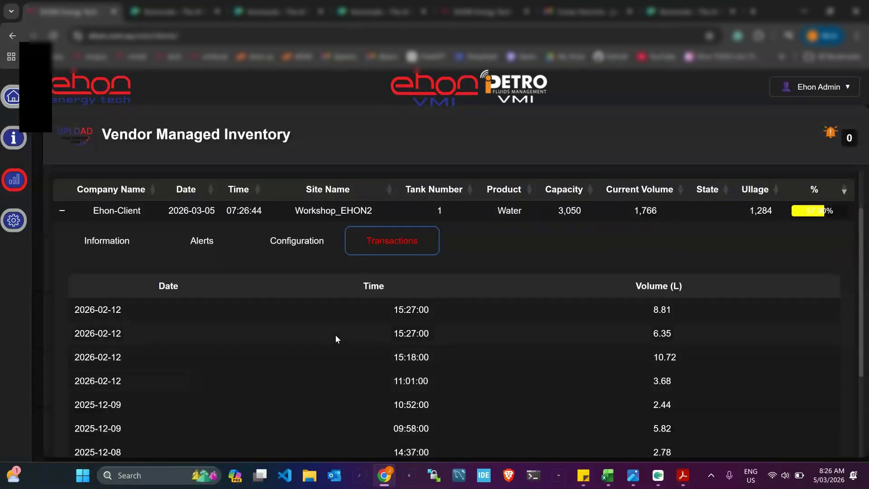
scroll(336, 340, down, 3)
scroll(336, 339, up, 4)
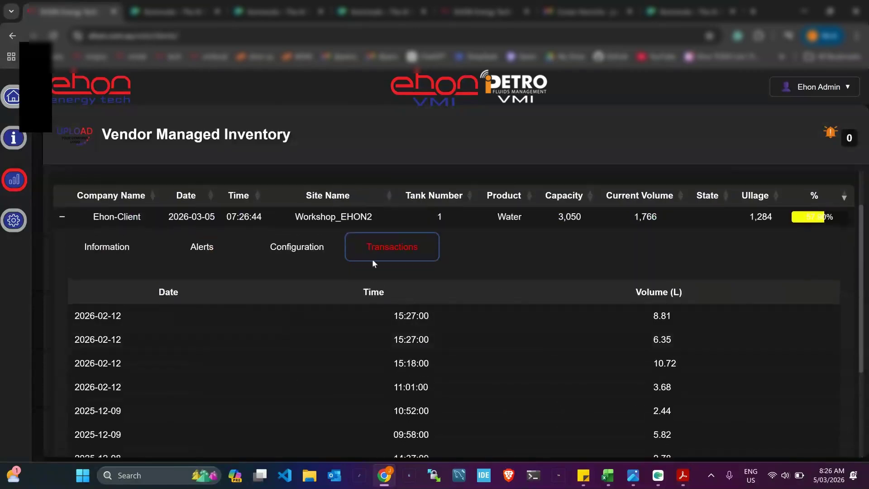
scroll(304, 299, up, 3)
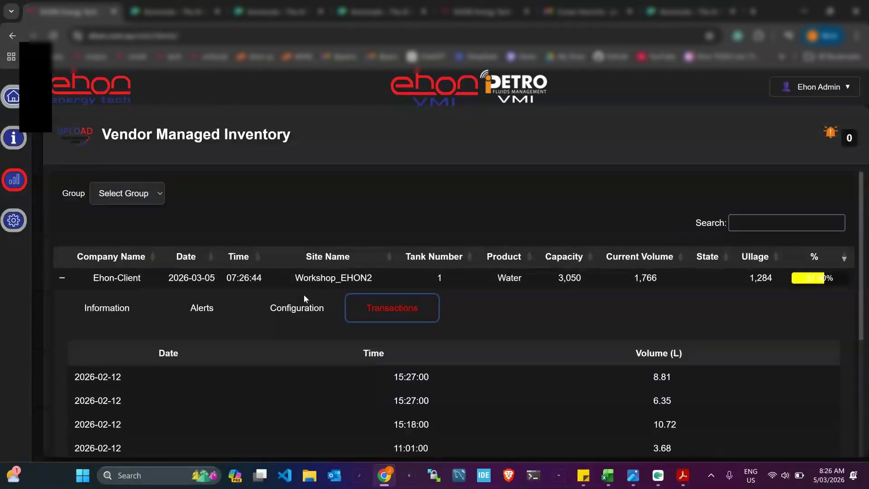
click(61, 279)
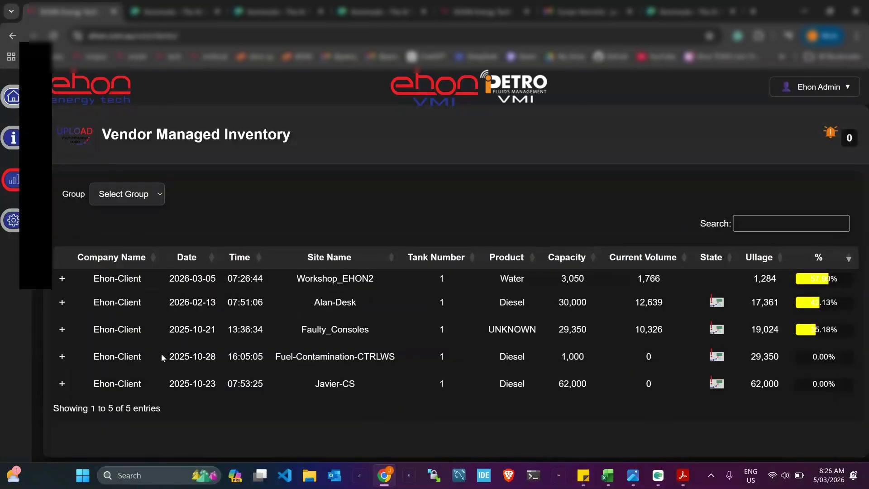
- View the available Group filter options, search the tank table for "work", and clear the search
click(155, 200)
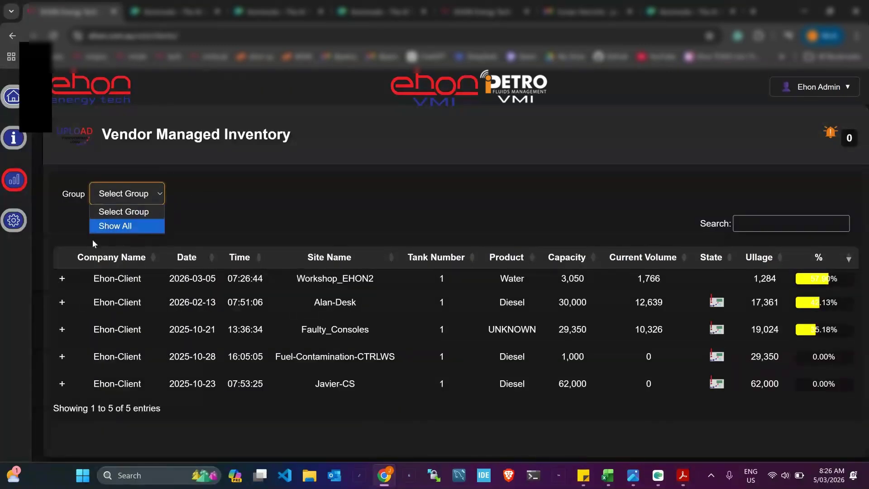
click(96, 200)
click(752, 222)
text(work)
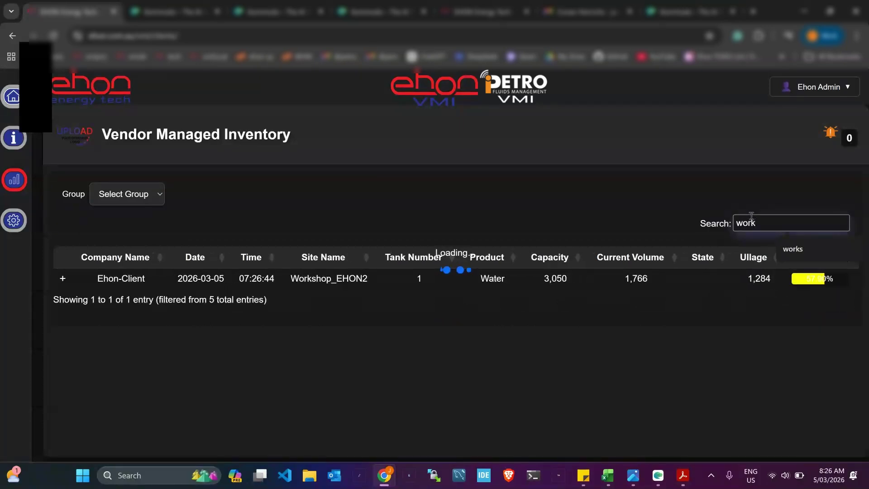
key(BackSpace)
key(BackSpace)
key(BackSpace)
key(BackSpace)
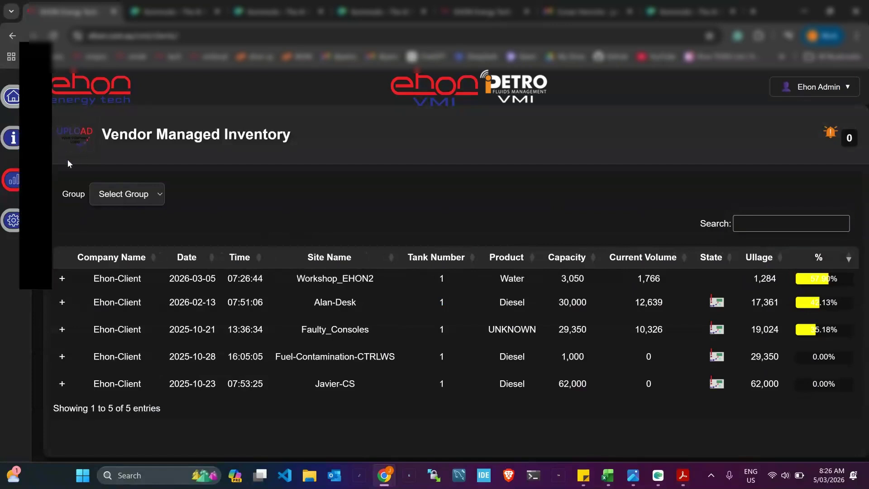
- Open the client configuration page and look over the logo upload and the Tank Volume Report settings
click(8, 220)
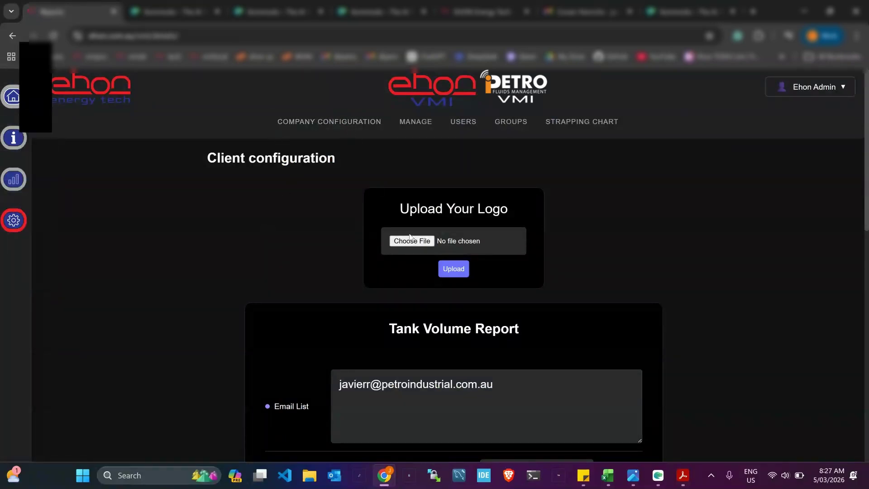
scroll(322, 293, down, 2)
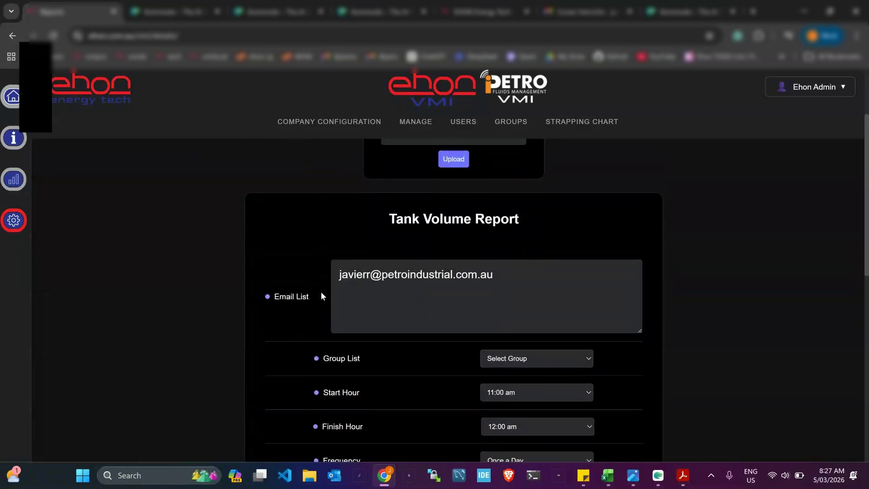
scroll(372, 311, down, 1)
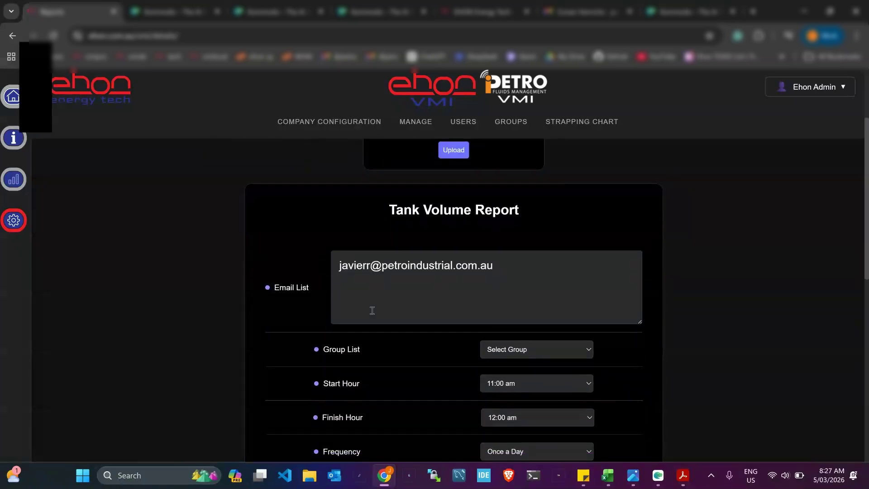
scroll(372, 311, down, 1)
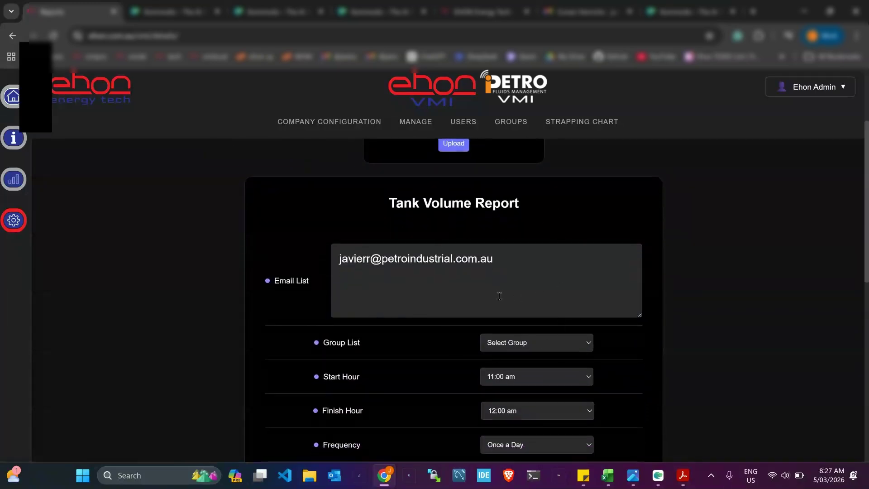
scroll(499, 295, down, 8)
scroll(499, 295, up, 10)
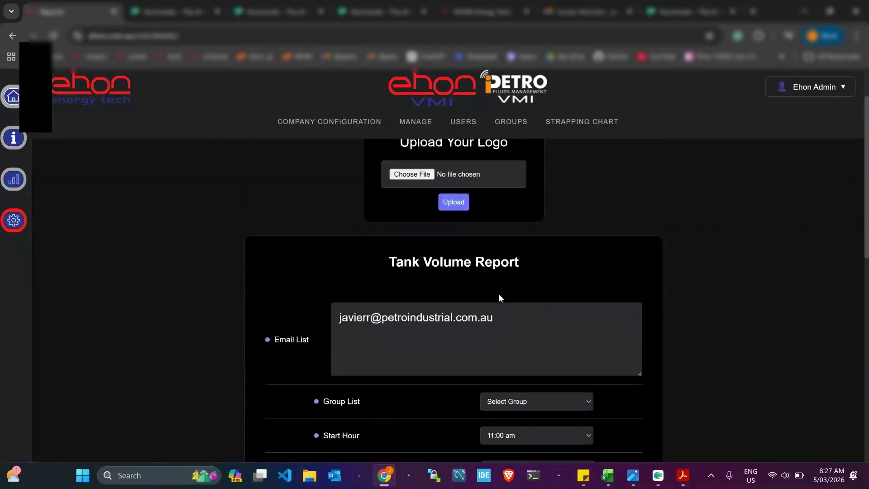
scroll(499, 298, down, 2)
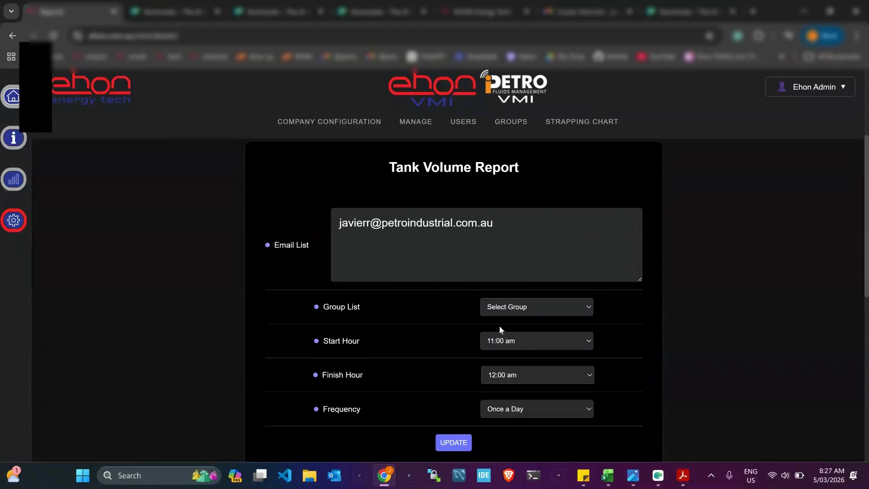
- Review the Tank Volume Report's Group List, Start Hour and Frequency options, keeping the frequency at Once a Day
click(517, 308)
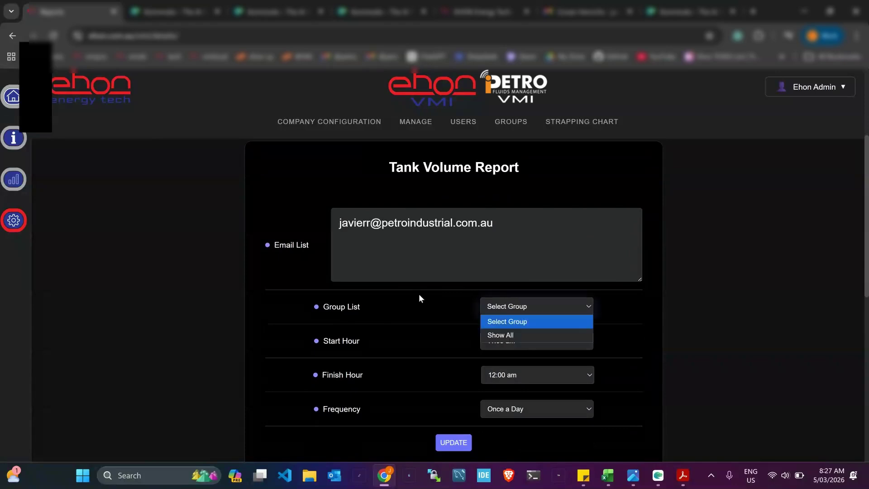
click(585, 272)
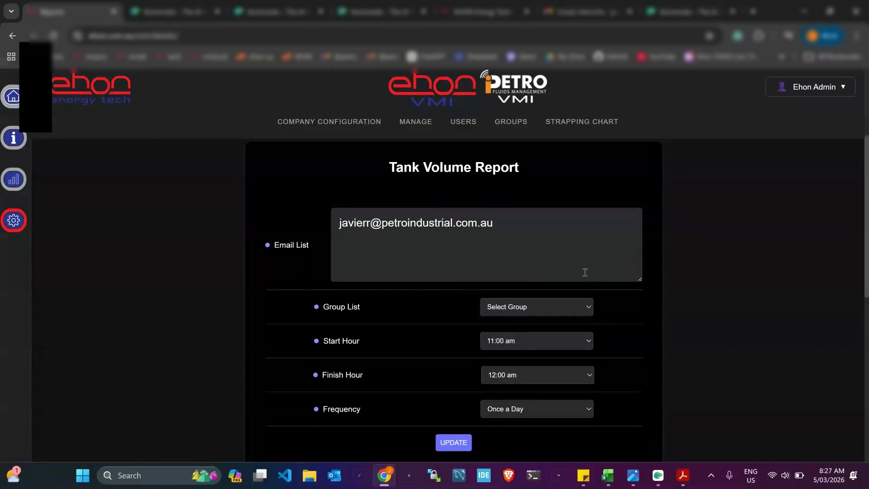
click(537, 339)
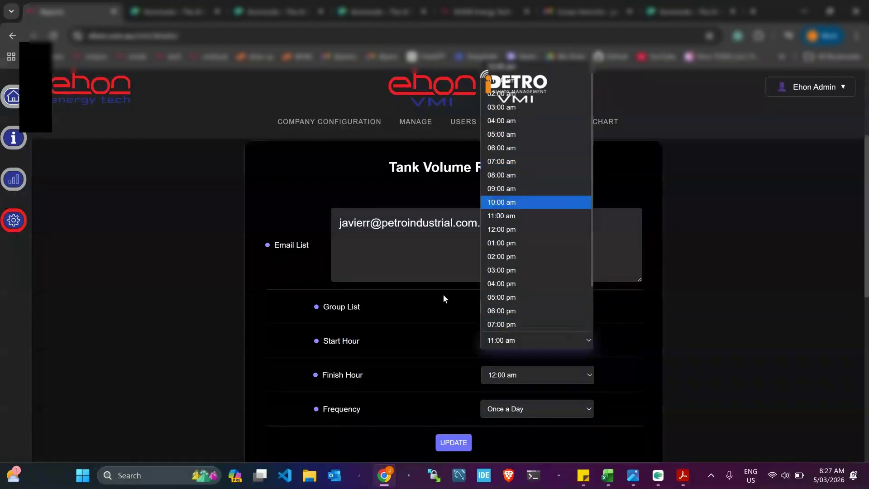
click(384, 346)
click(501, 409)
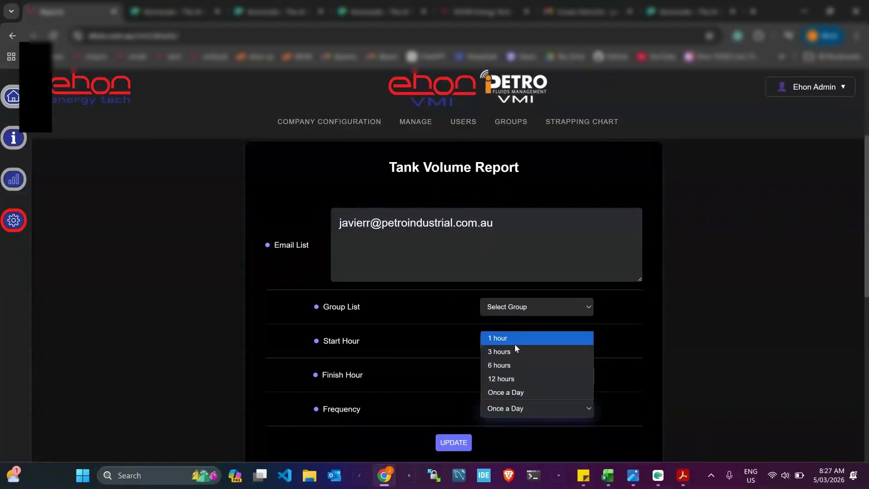
click(514, 392)
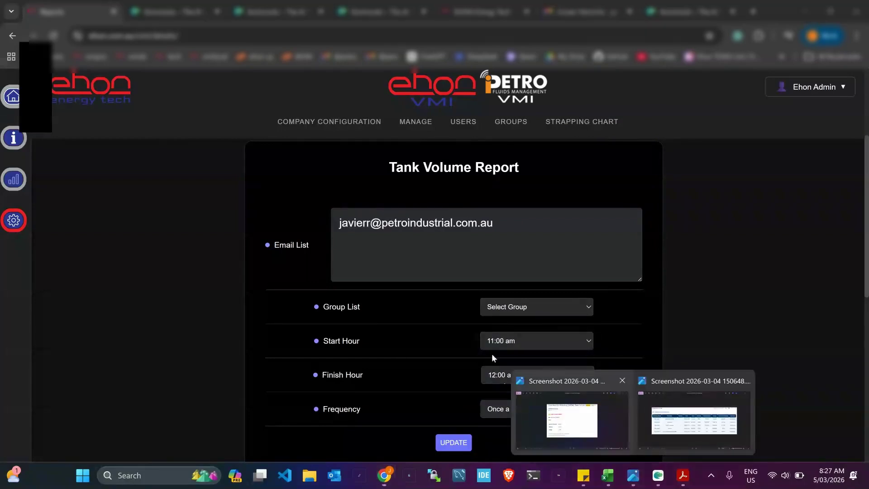
- Switch to the image viewer to read the sample tank volume report email, and return to the browser
click(692, 412)
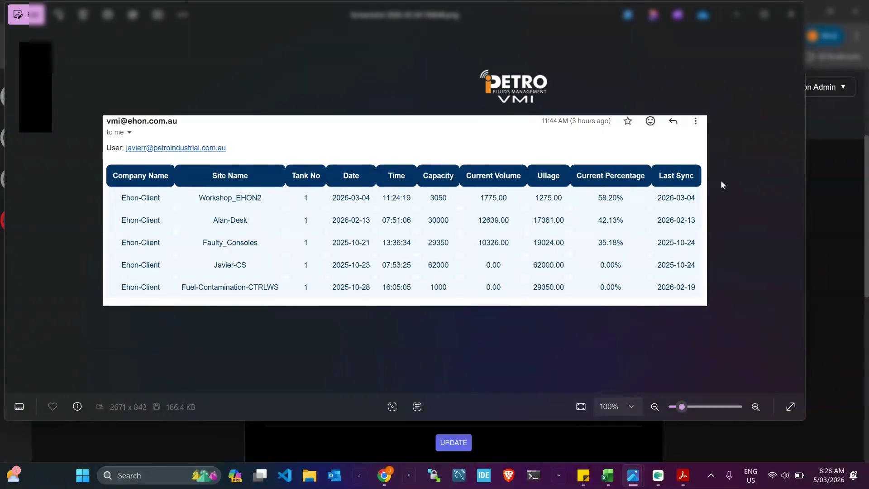
click(845, 334)
- Review the Transaction Report settings, including the available Schedule and Send on (weekday) options
scroll(488, 223, down, 5)
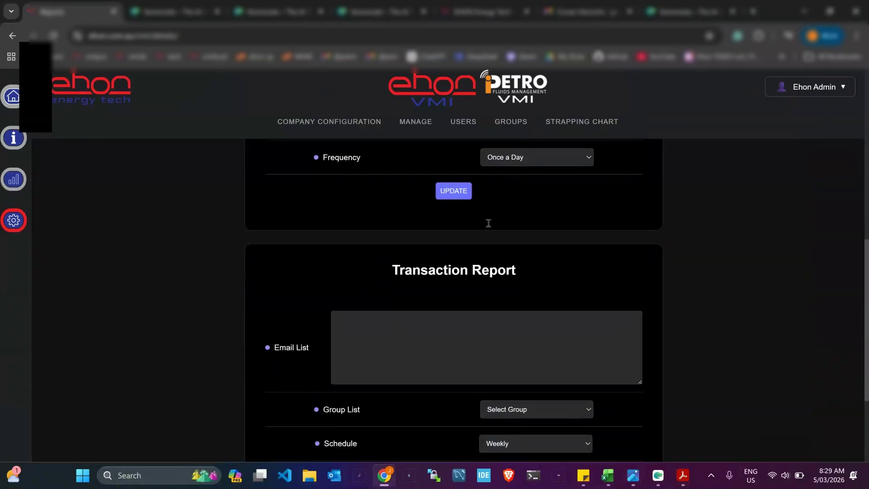
scroll(488, 223, down, 2)
click(389, 269)
scroll(495, 306, down, 1)
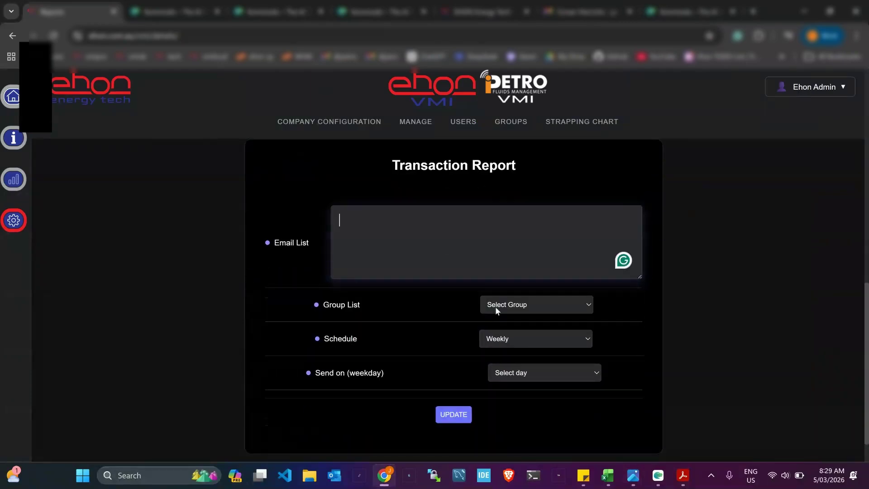
click(503, 341)
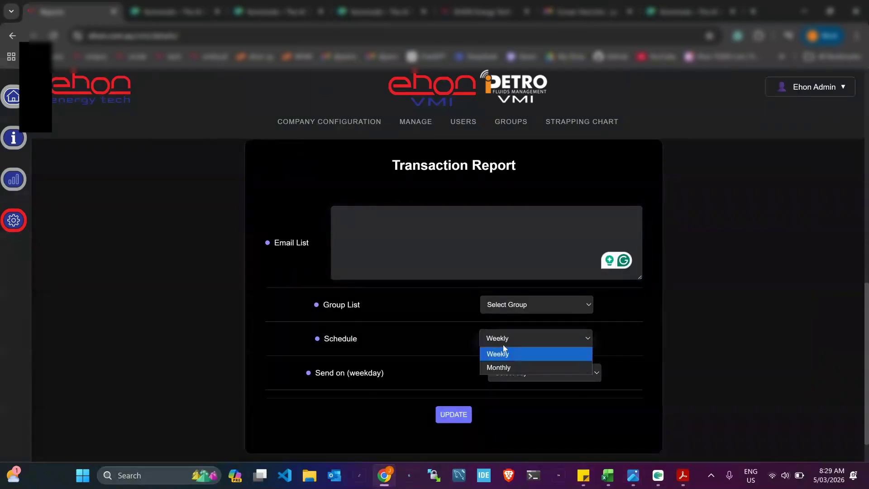
click(447, 353)
click(523, 372)
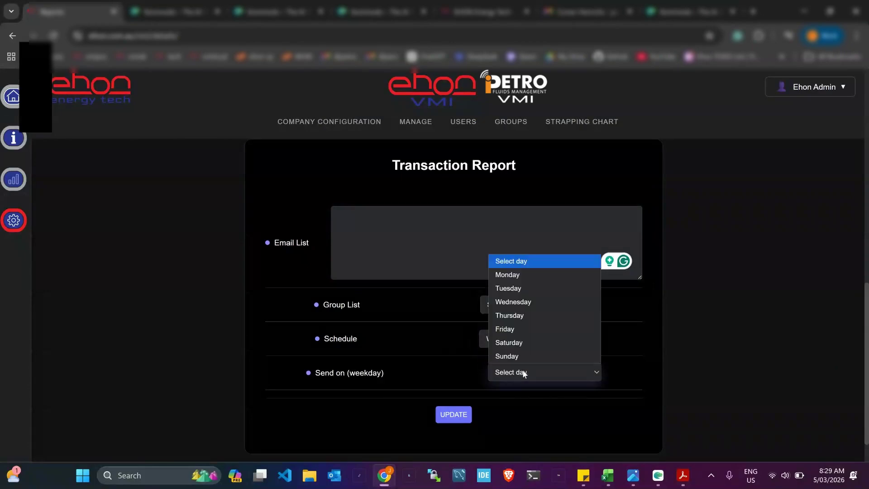
click(385, 343)
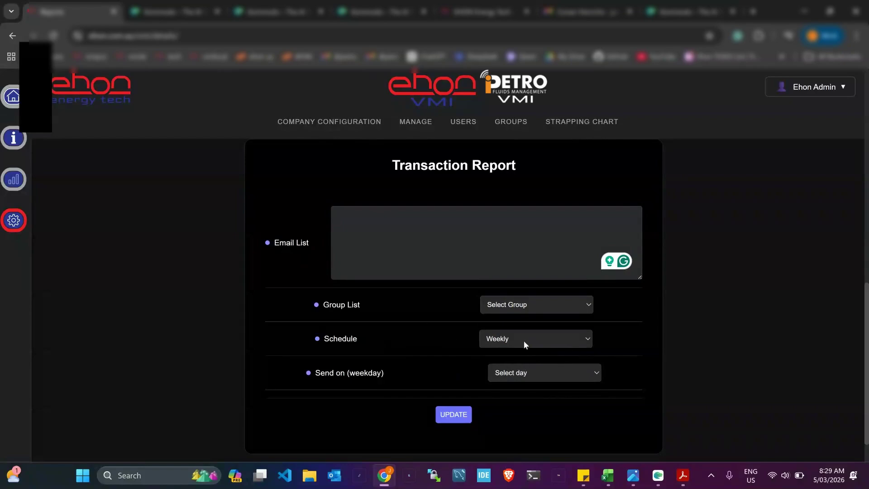
- Switch to Excel to view the sample transactions workbook, and return to the browser
mouse_move(608, 475)
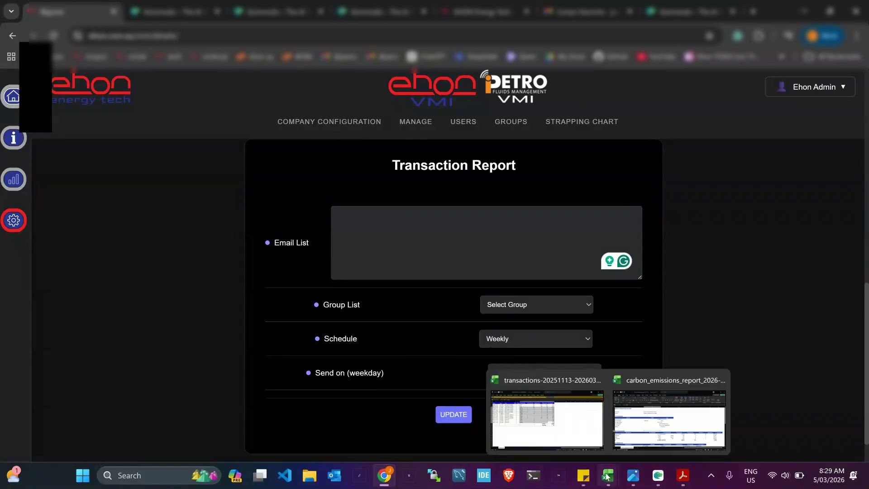
click(549, 416)
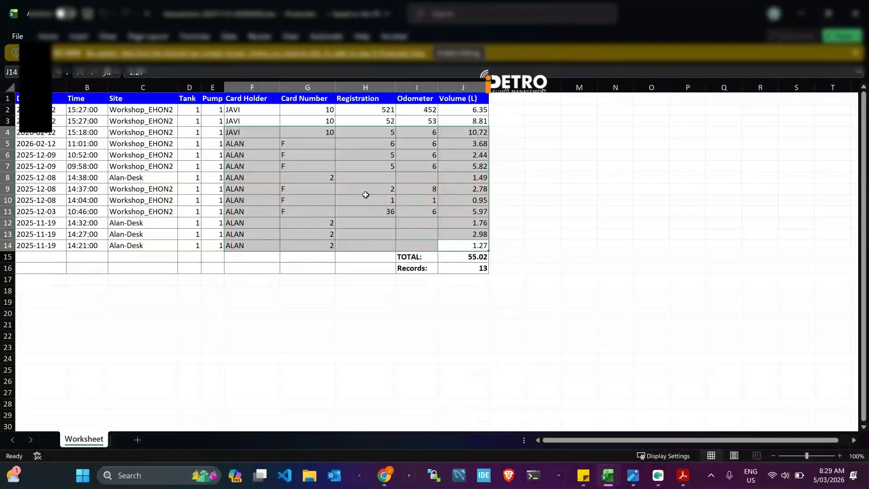
click(365, 194)
key(alt+Tab)
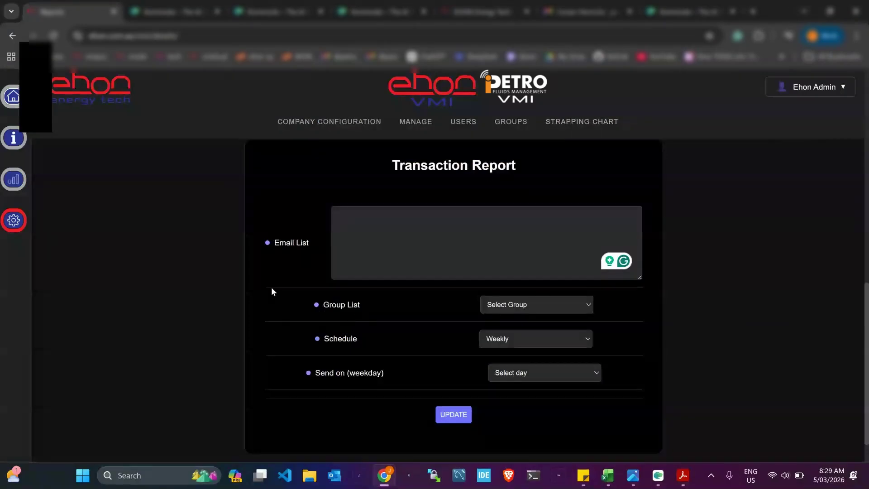
- View the Manage options for adding a console, creating a site, the site list and FMS
scroll(234, 190, up, 10)
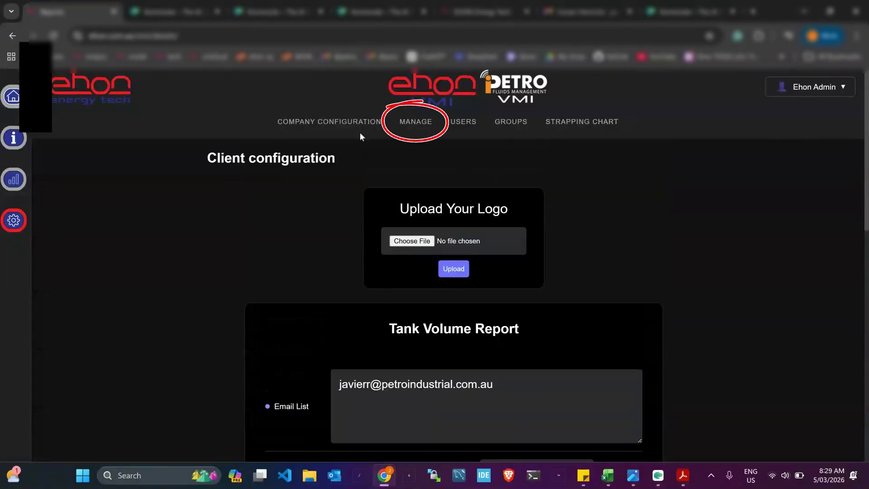
click(412, 121)
mouse_move(425, 222)
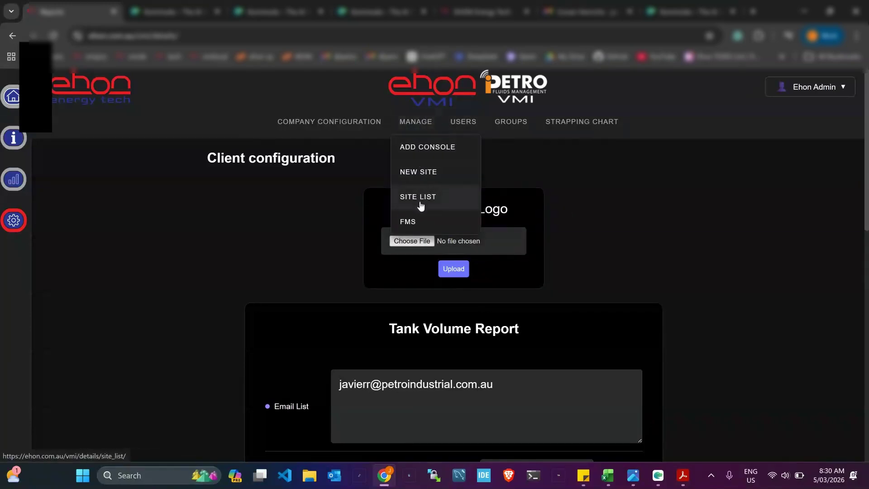
- Open User Management and view the available Edit User options for the listed account without changing its role
click(463, 122)
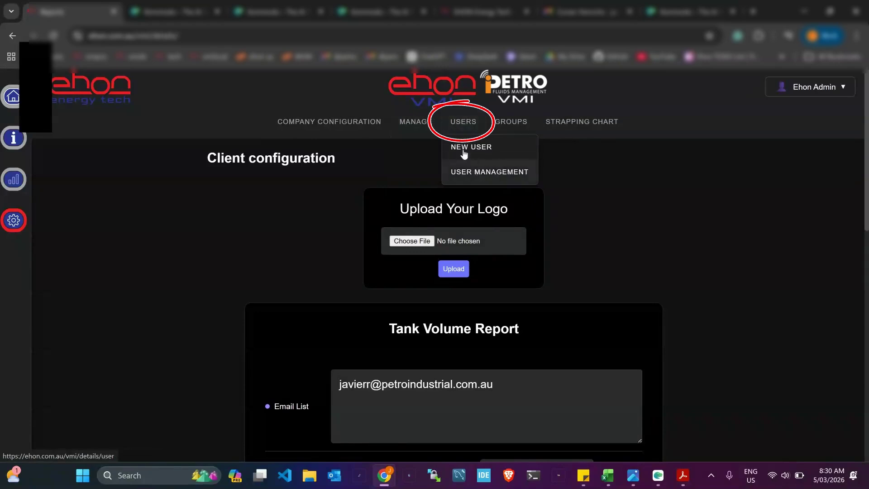
click(467, 172)
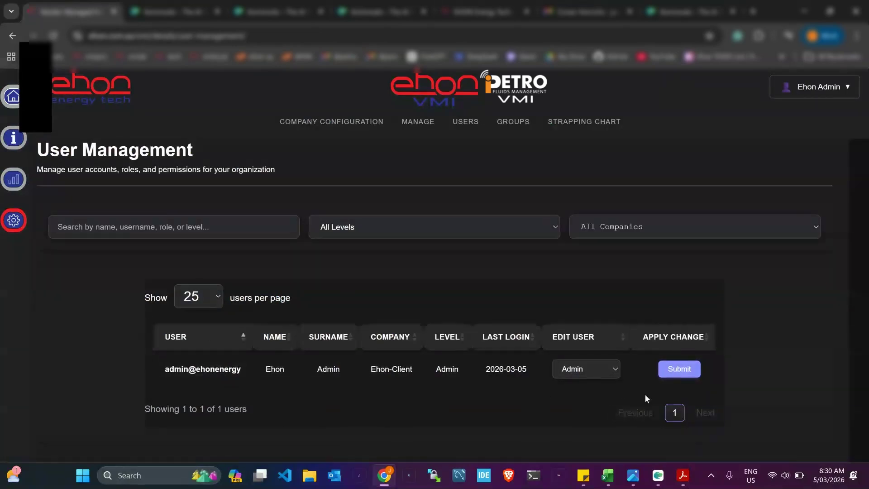
click(598, 374)
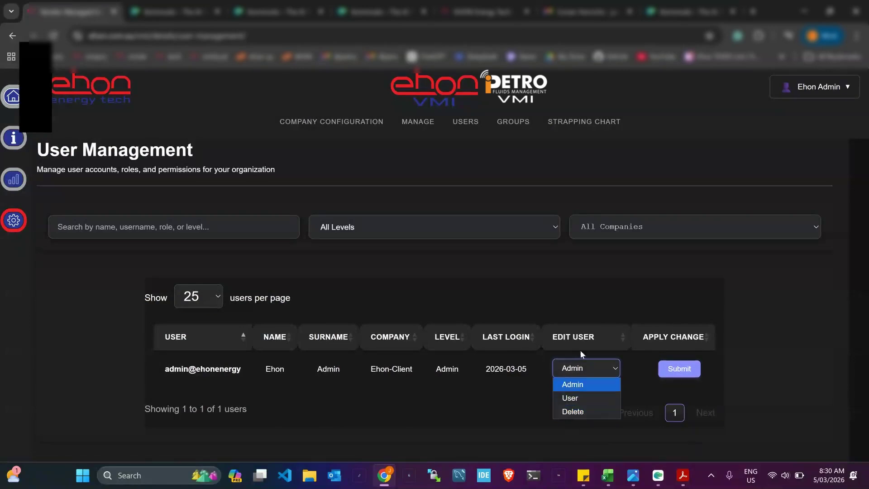
click(563, 286)
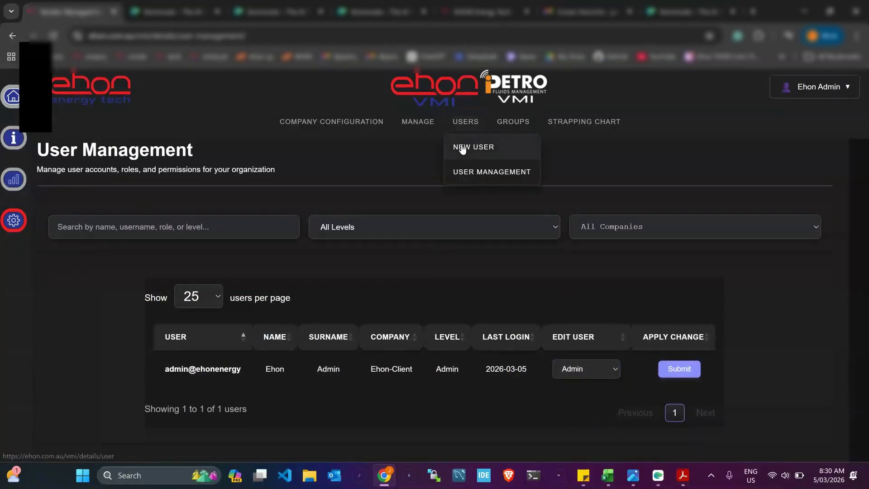
- Open the new user registration form and view the available access levels without changing the selection
click(481, 147)
scroll(404, 299, down, 1)
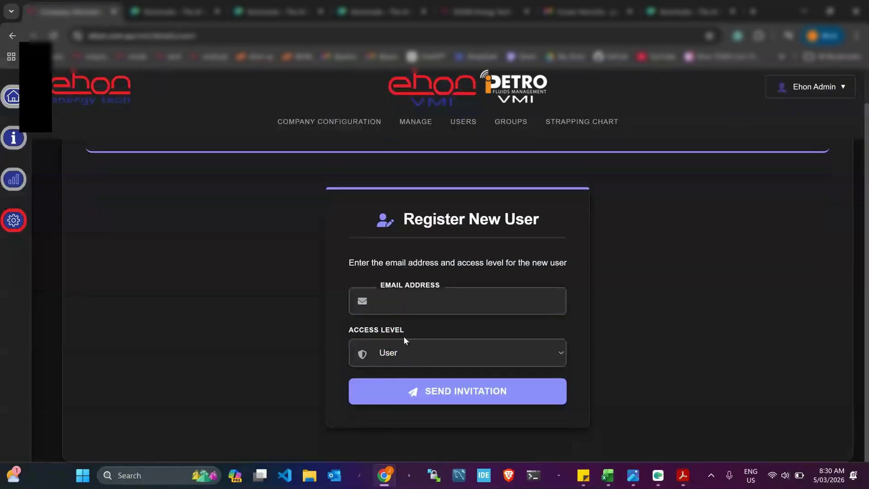
click(410, 348)
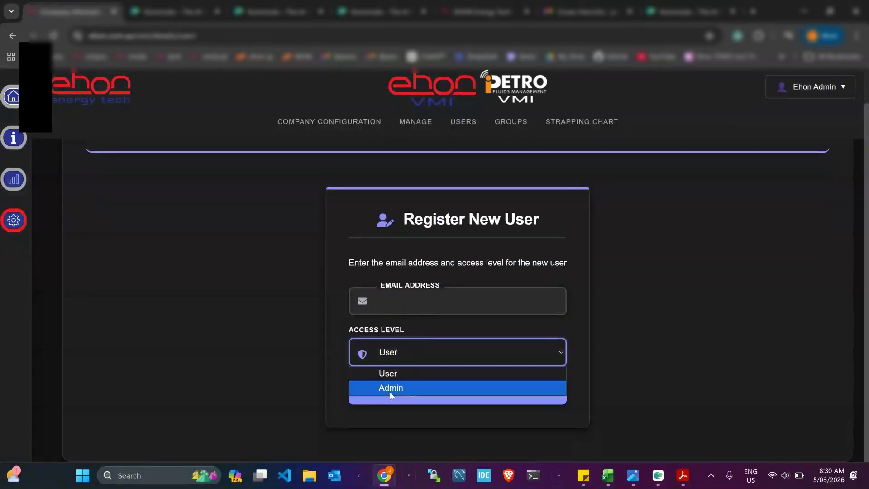
click(292, 336)
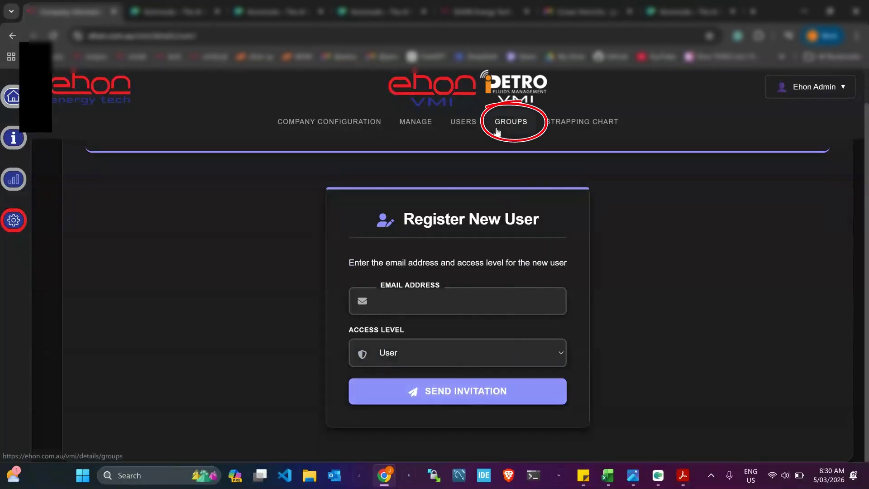
- Create a new site group named site1 in Site Groups
click(513, 120)
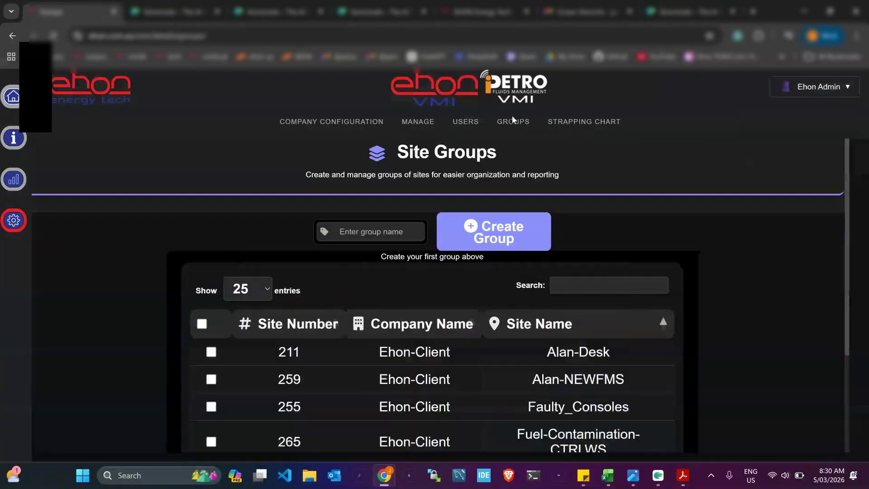
scroll(672, 287, down, 1)
scroll(672, 287, down, 1)
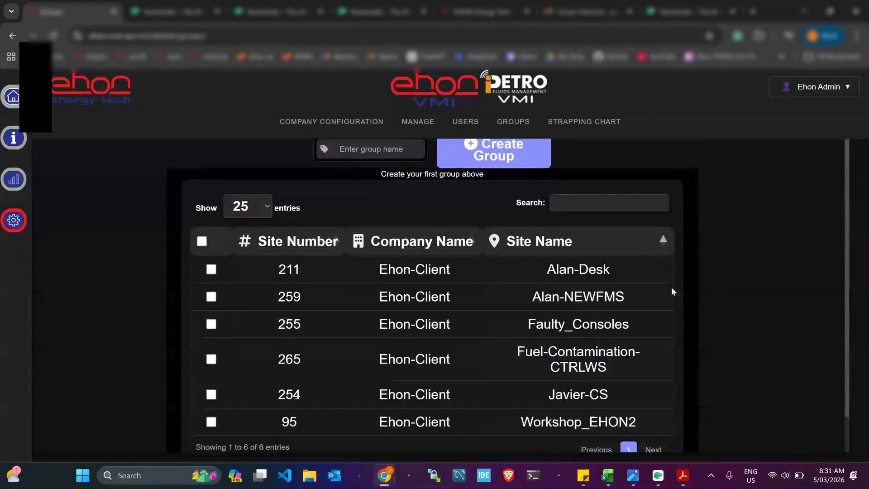
scroll(456, 205, up, 1)
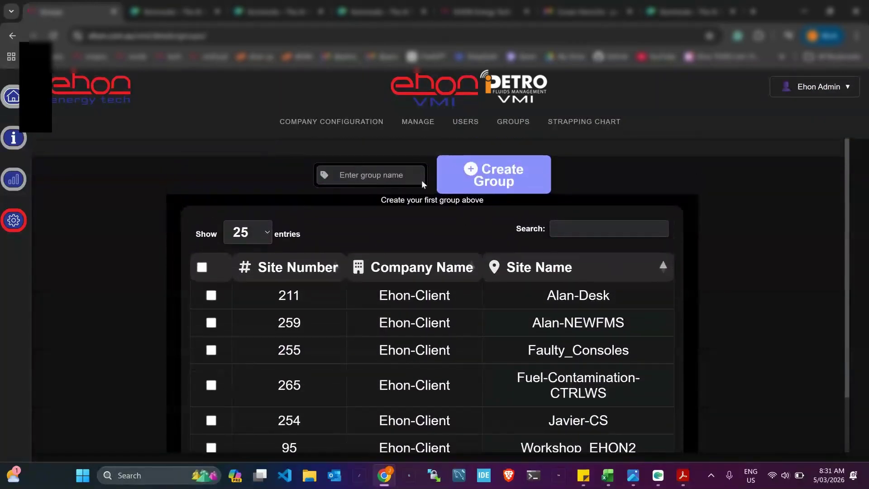
scroll(219, 317, down, 2)
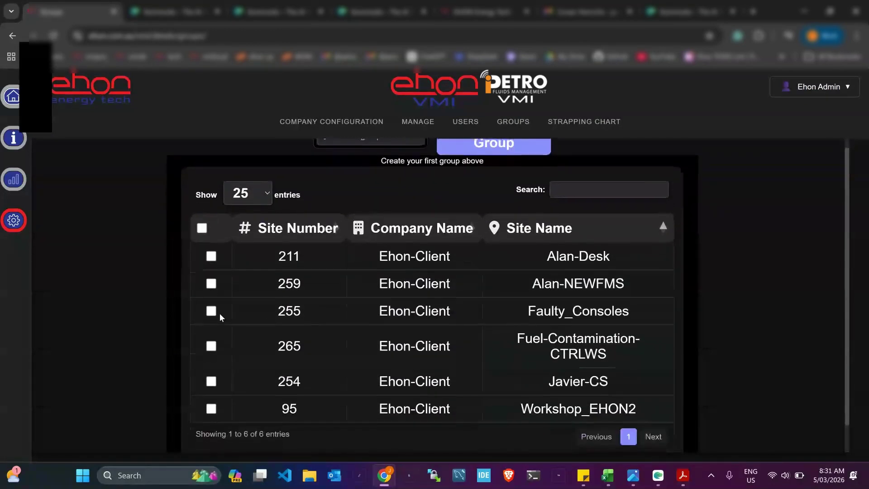
scroll(244, 235, up, 3)
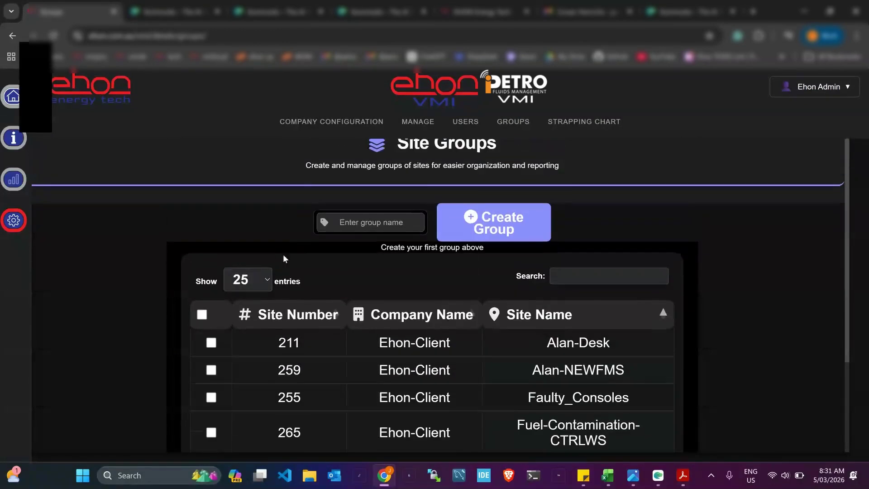
click(347, 221)
text(site1)
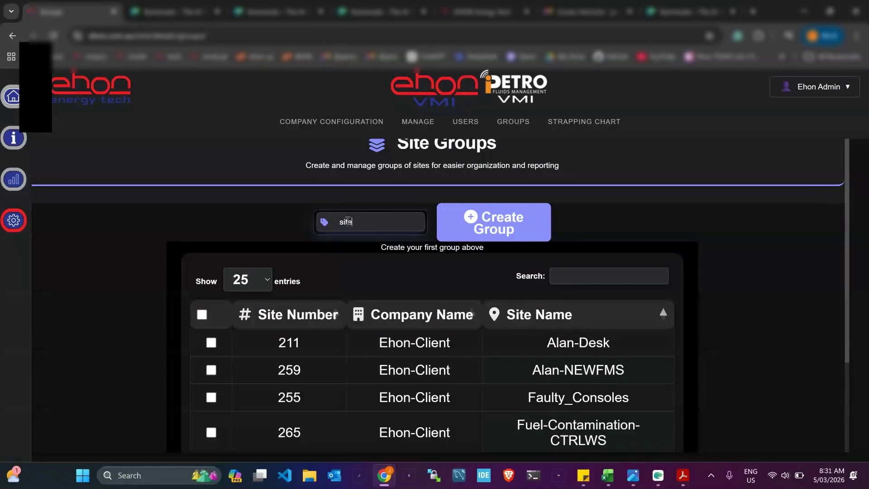
click(502, 224)
- Assign sites 95 (Workshop_EHON2) and 265 (Fuel-Contamination-CTRLWS) to the site1 group and update it
click(434, 272)
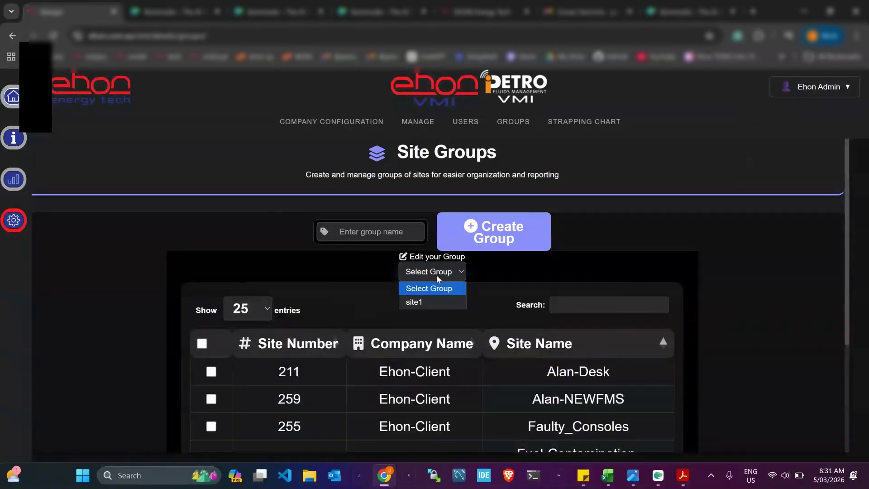
click(428, 301)
scroll(408, 374, down, 3)
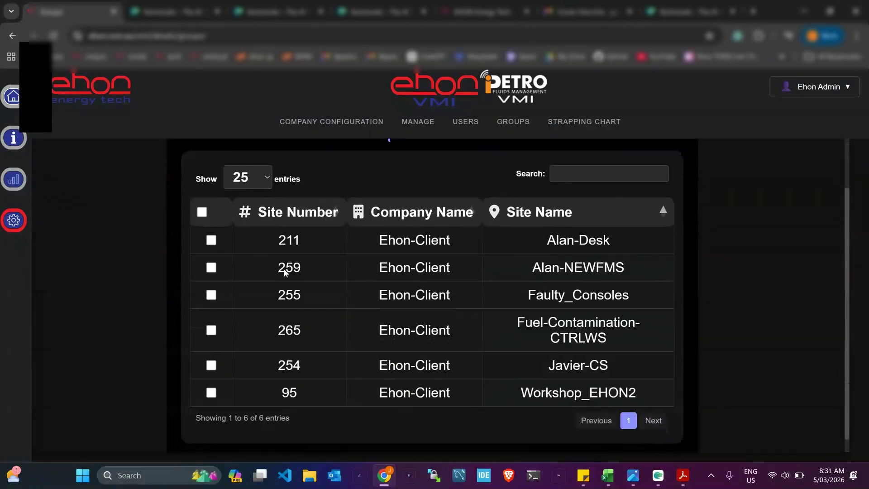
click(211, 393)
click(213, 331)
scroll(271, 362, down, 1)
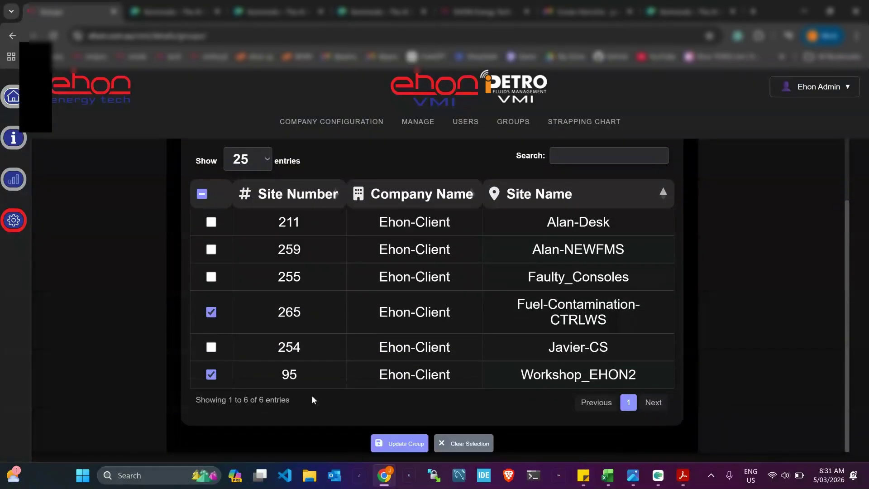
click(385, 443)
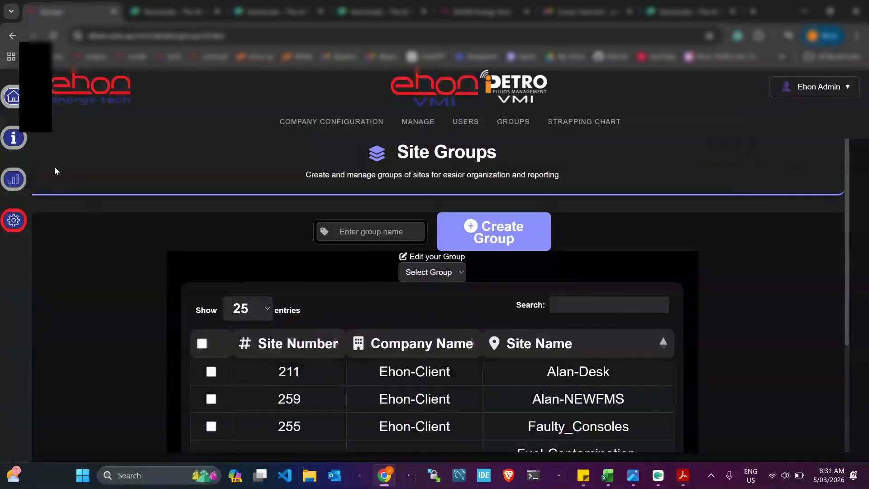
- Filter the Vendor Managed Inventory tank list by the site1 group
click(10, 181)
click(123, 194)
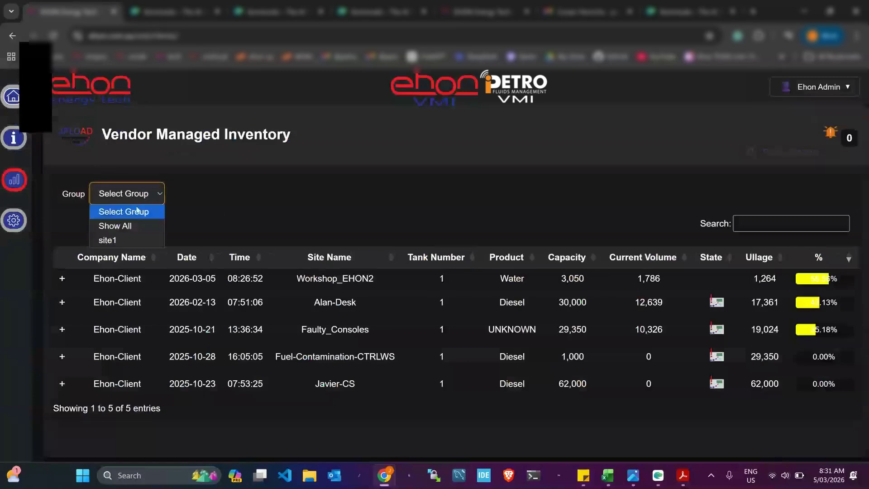
click(120, 241)
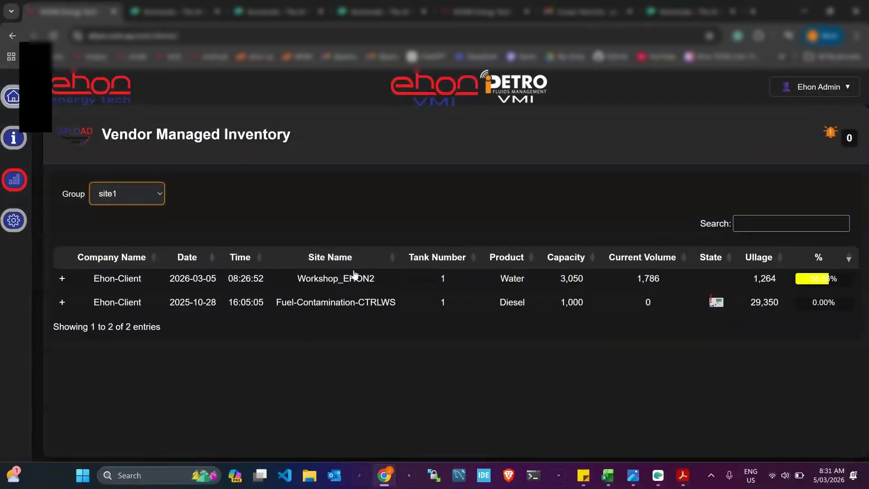
- Review the Strapping Charts options for manual creation, CSV creation and editing, and return to the Vendor Managed Inventory list
click(26, 232)
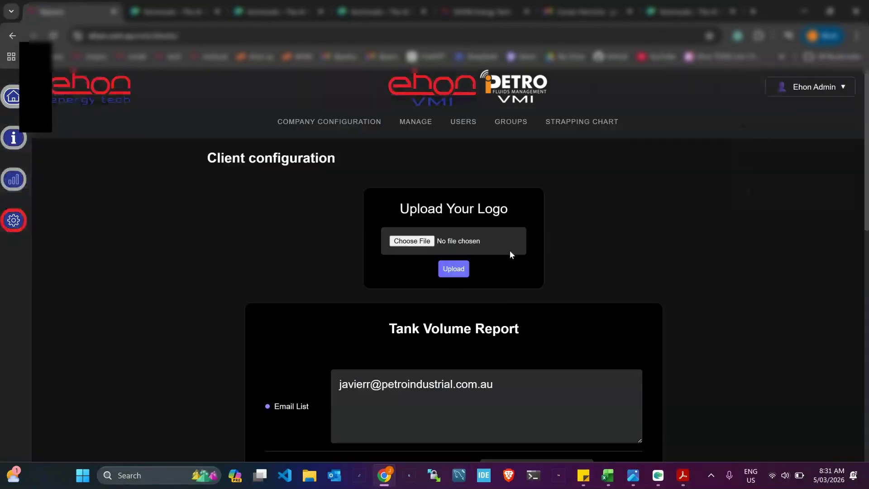
click(575, 119)
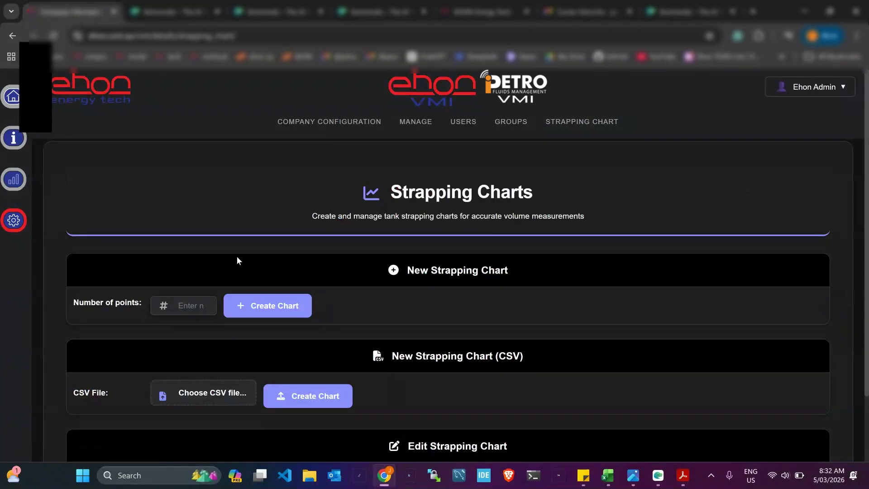
scroll(341, 274, down, 2)
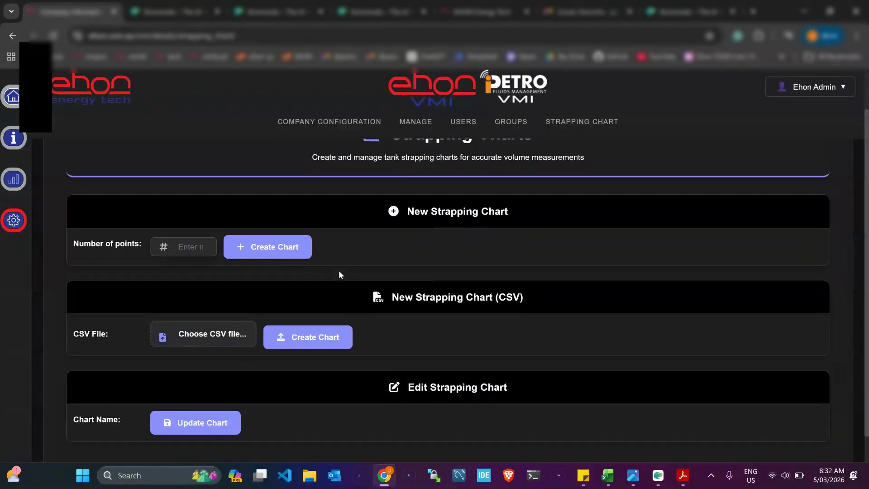
scroll(340, 275, up, 2)
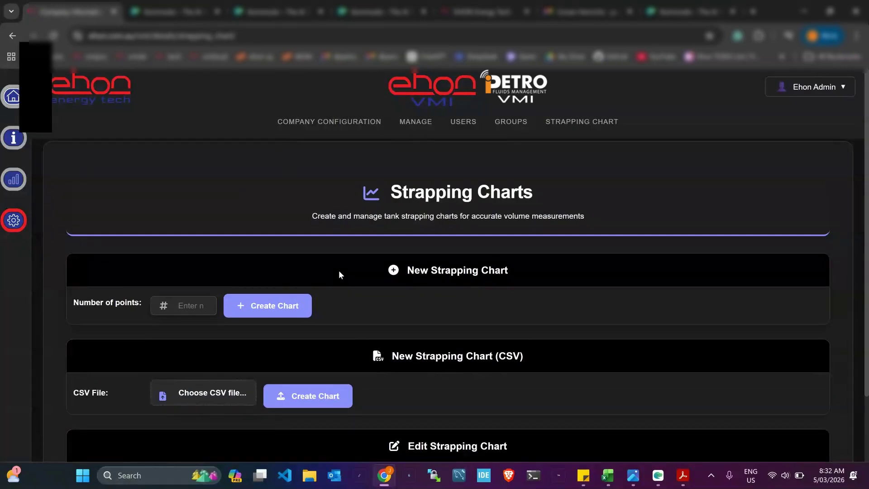
scroll(339, 273, down, 2)
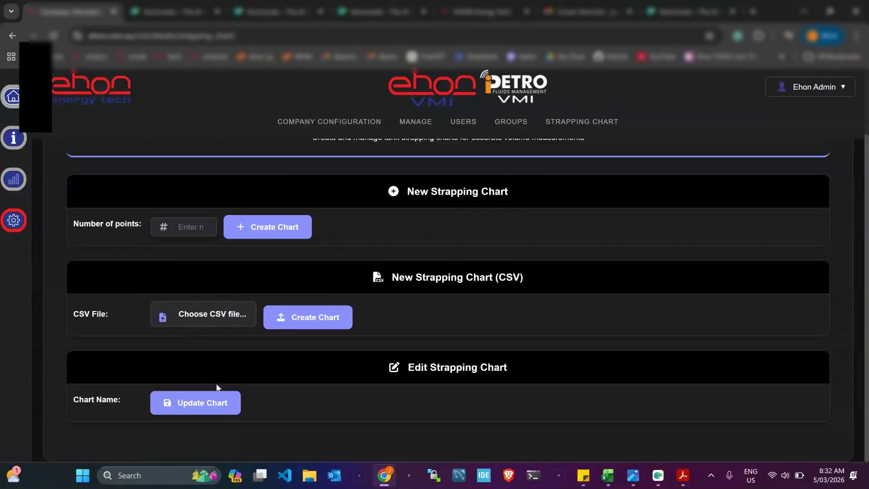
click(15, 180)
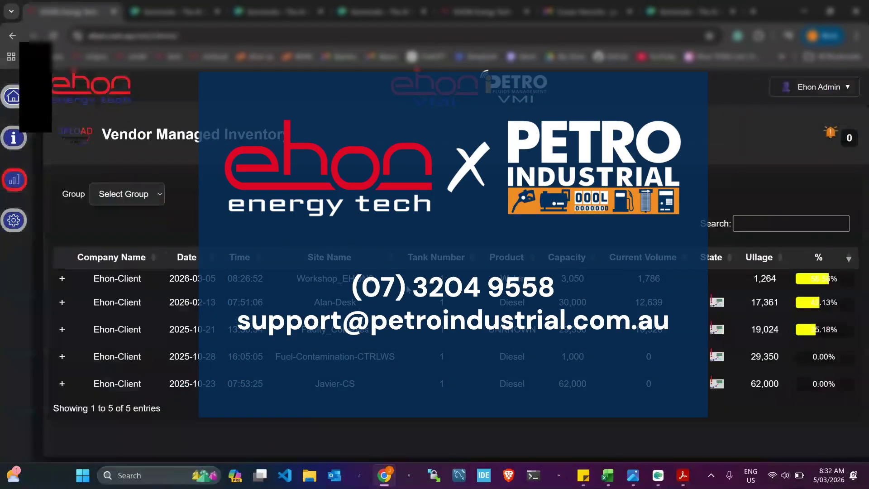